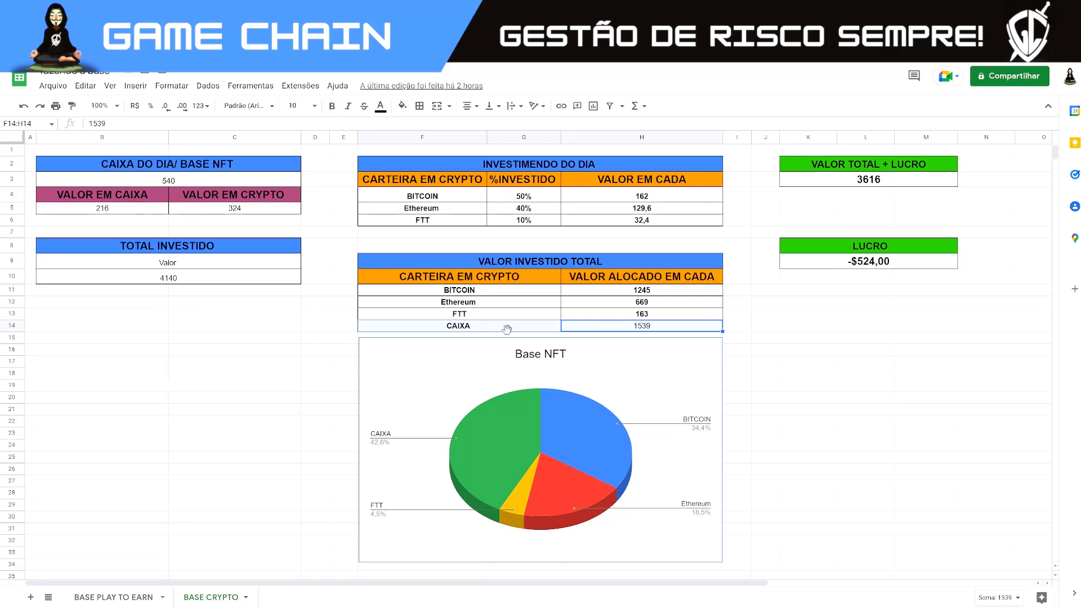
Step: Examine the CAIXA allocation and the total invested on the BASE CRYPTO sheet, along with the BTC/USDT price chart on FTX
click(765, 329)
drag(591, 325, 519, 326)
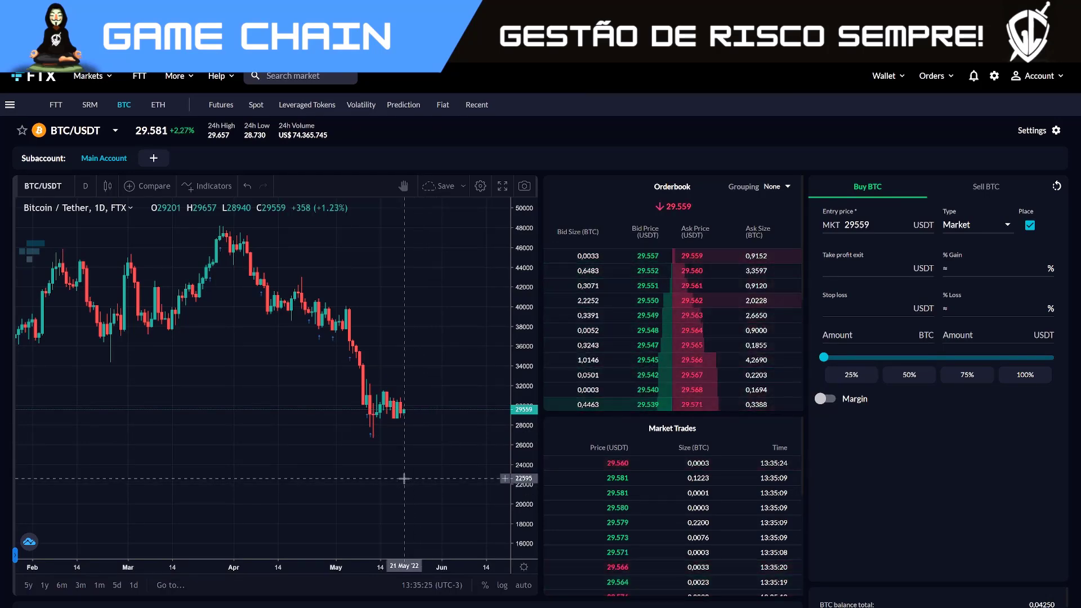
key(ctrl+Tab)
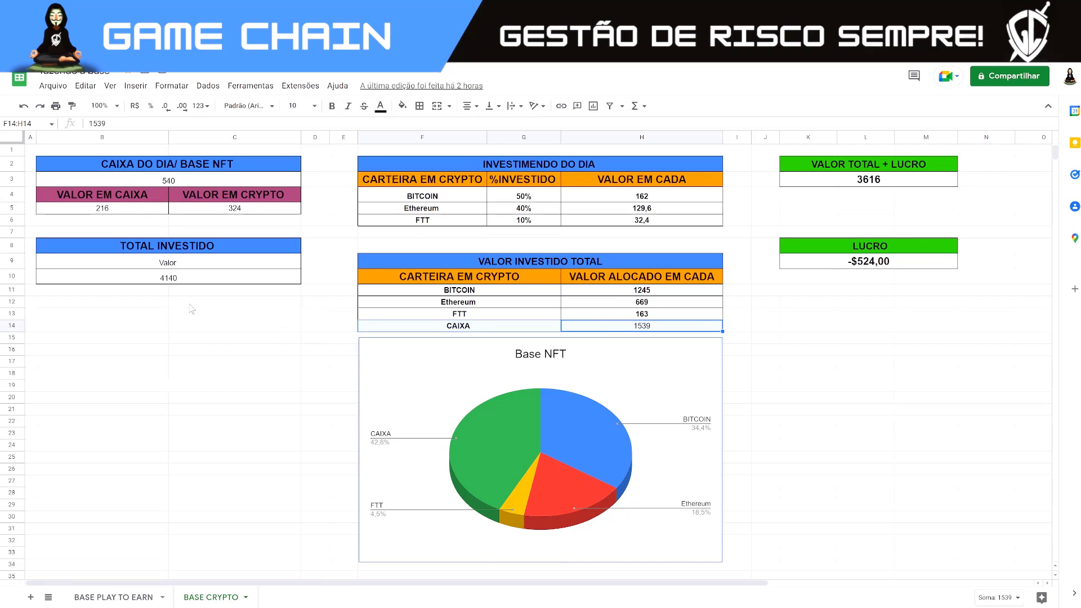
click(181, 280)
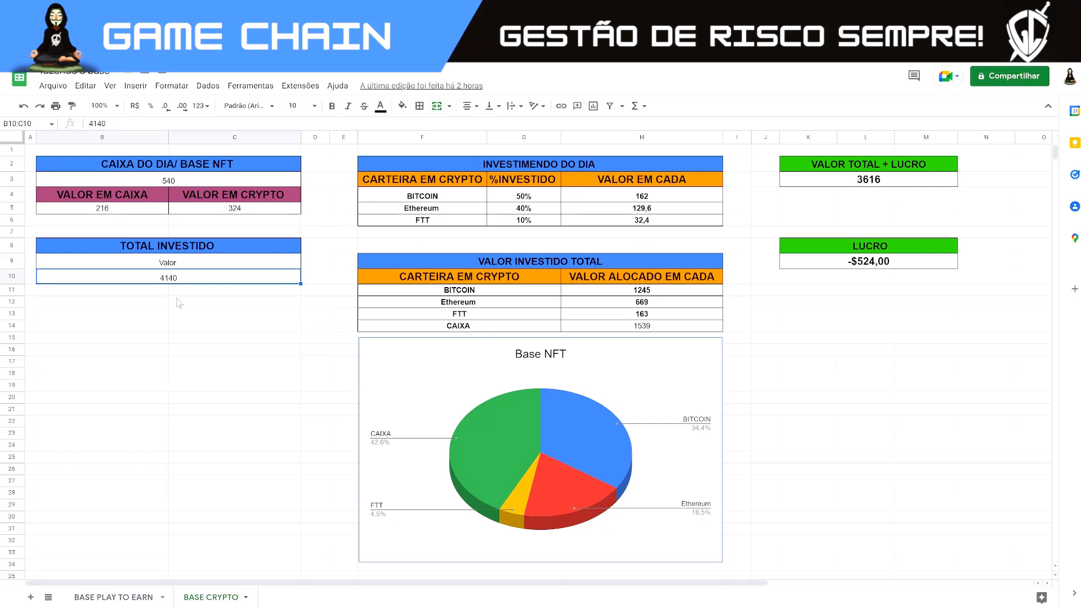
click(923, 289)
scroll(860, 317, down, 2)
scroll(877, 298, up, 2)
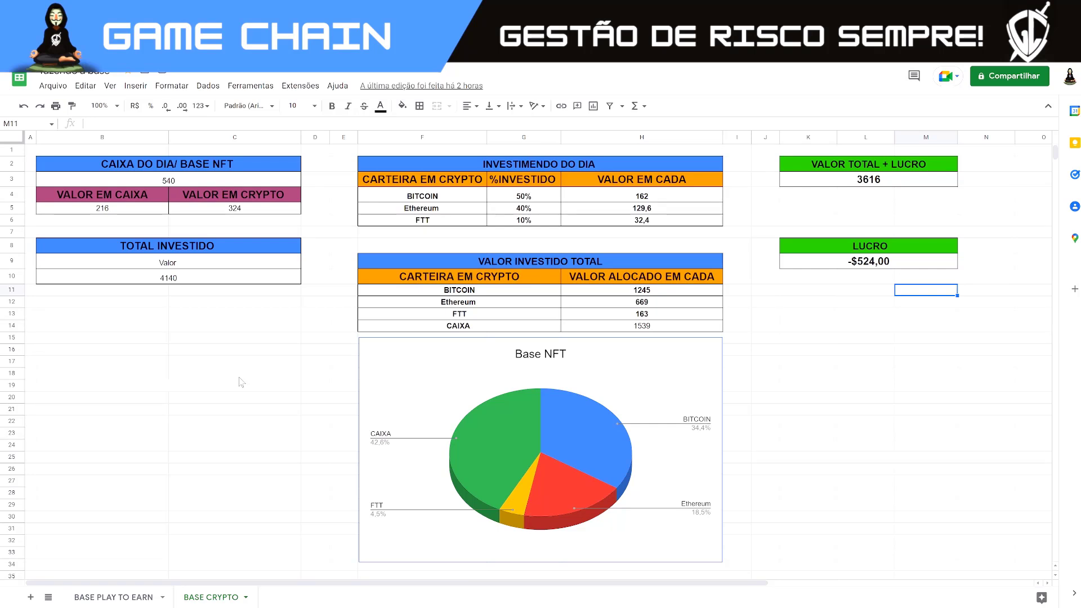
click(161, 325)
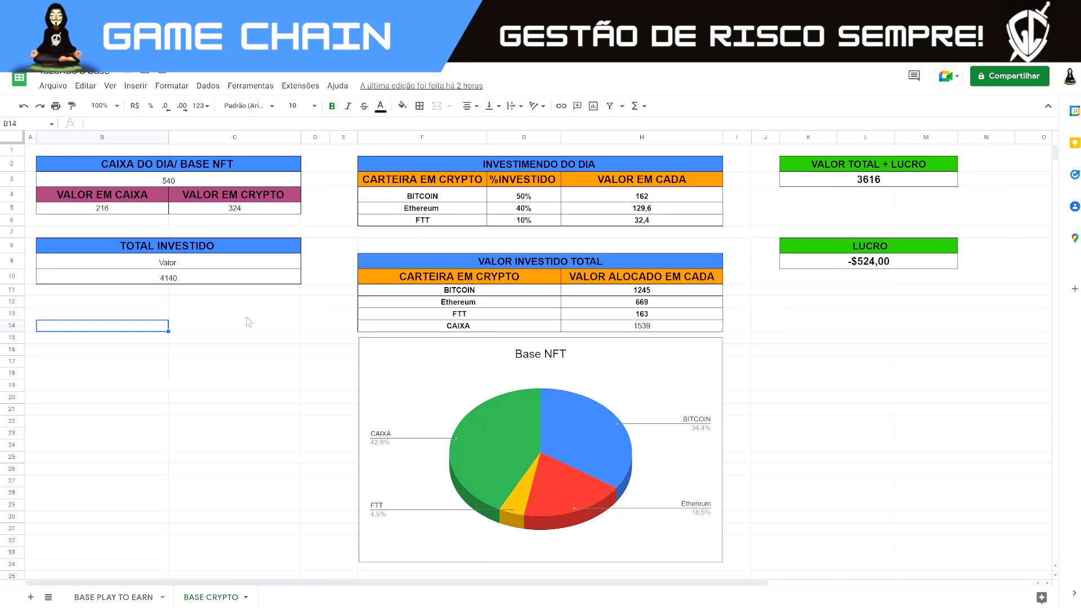
Step: Examine the Semana 1 play-to-earn earnings per game on the BASE PLAY TO EARN sheet and compare them with Semana 2
click(122, 598)
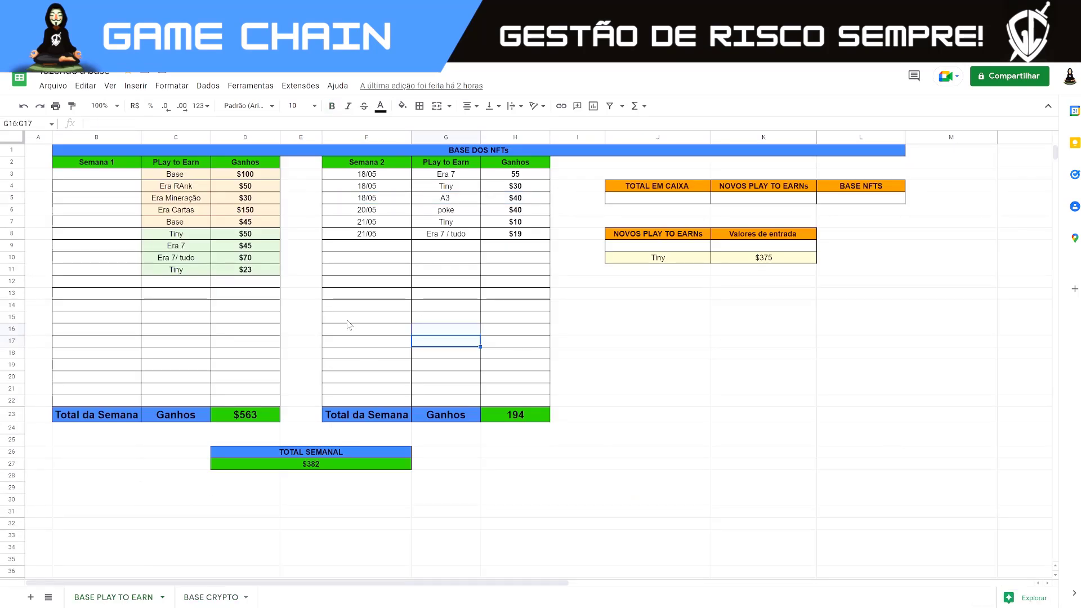
drag(179, 174, 255, 223)
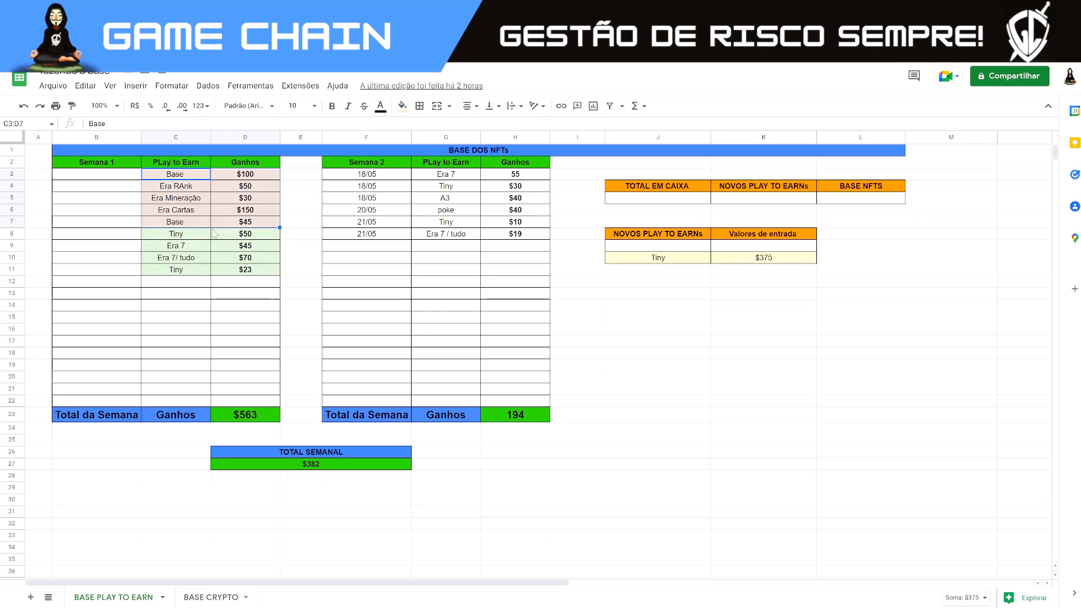
drag(169, 179, 248, 179)
drag(176, 224, 231, 223)
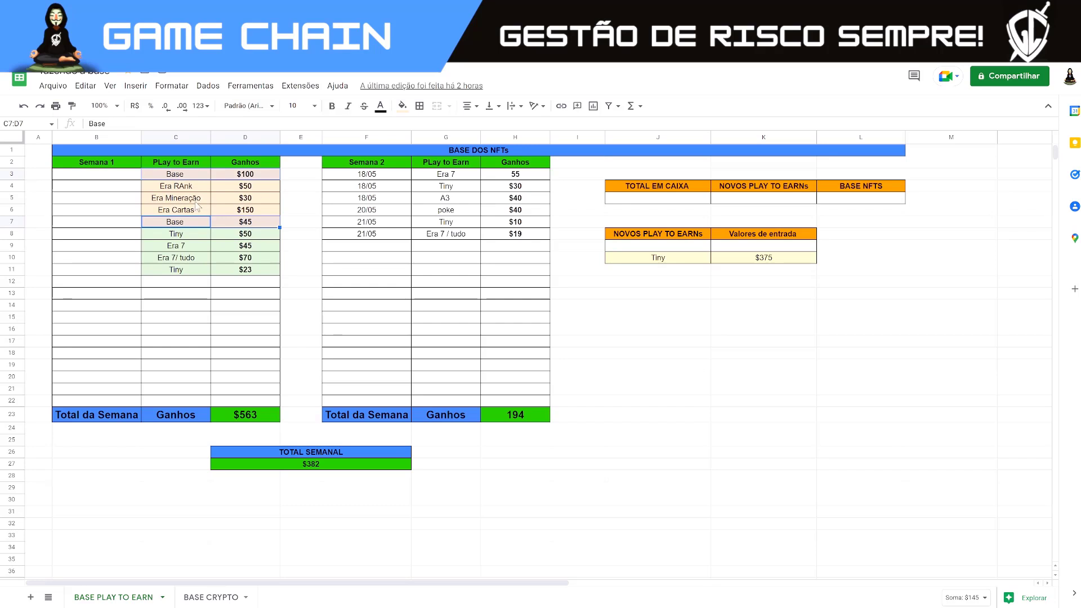
drag(251, 189, 252, 213)
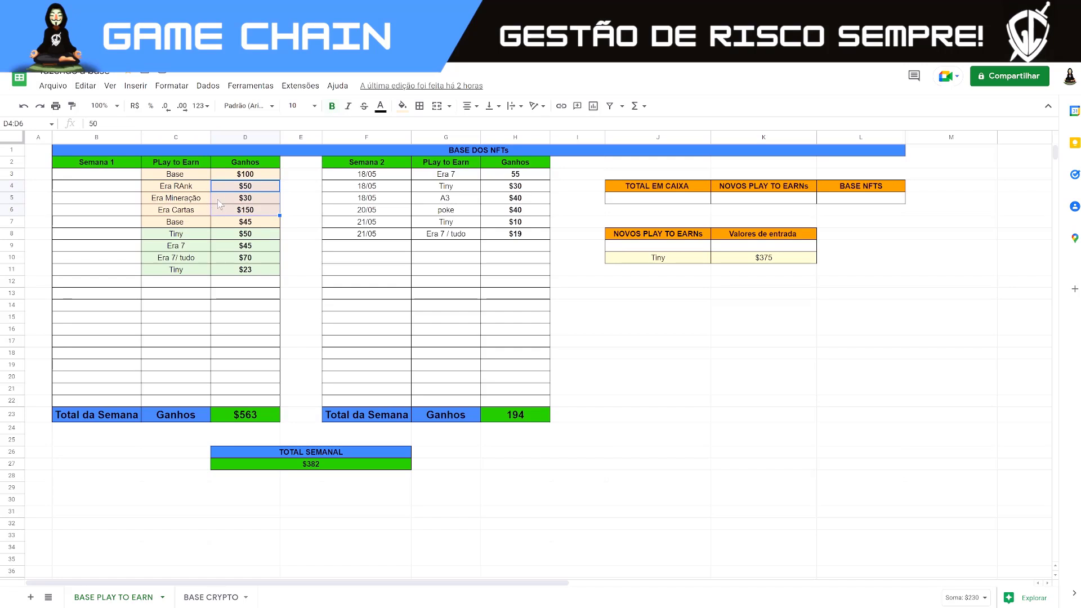
drag(168, 214, 262, 213)
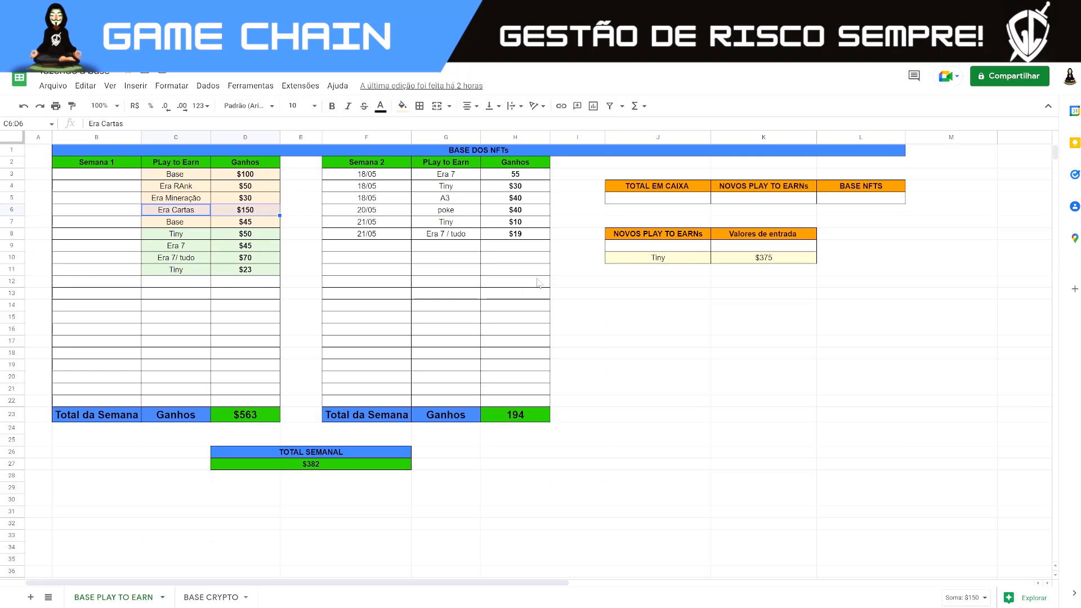
mouse_move(523, 175)
mouse_down()
mouse_move(524, 234)
mouse_move(525, 188)
mouse_up()
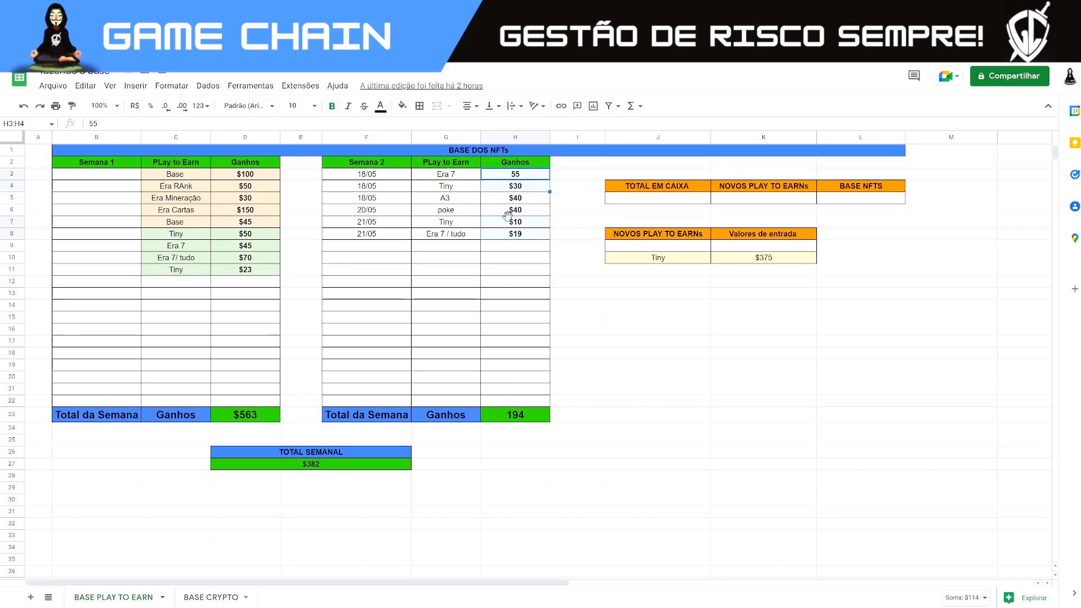
click(448, 269)
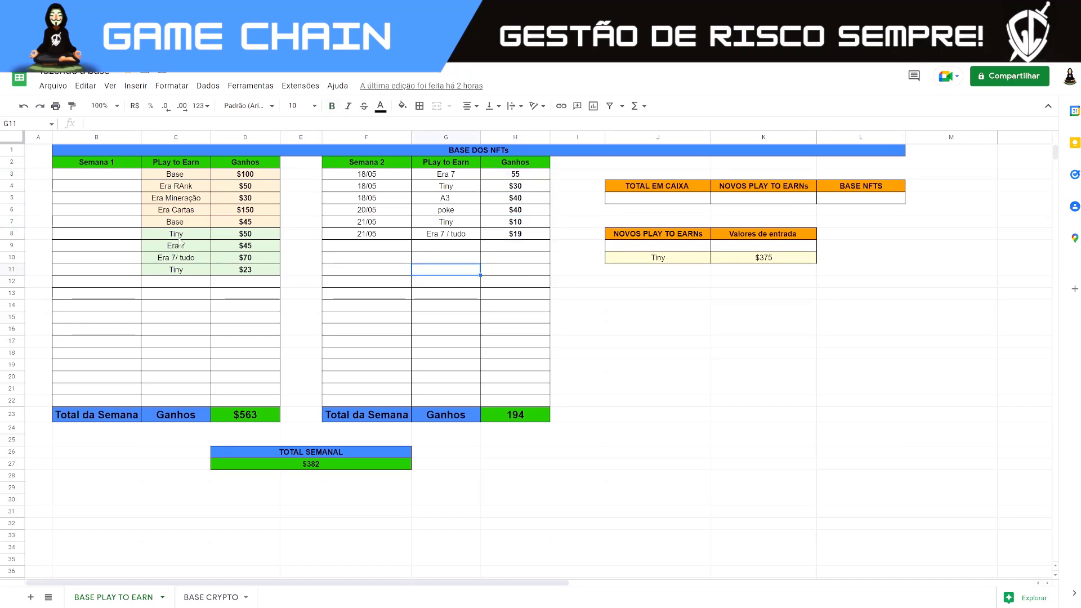
drag(241, 235, 180, 269)
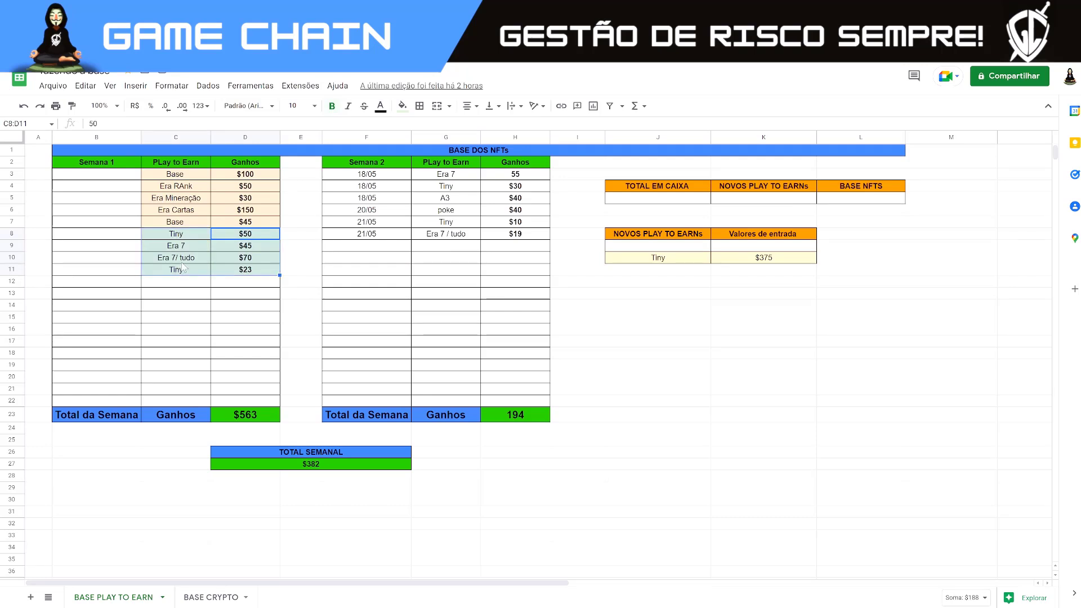
click(204, 296)
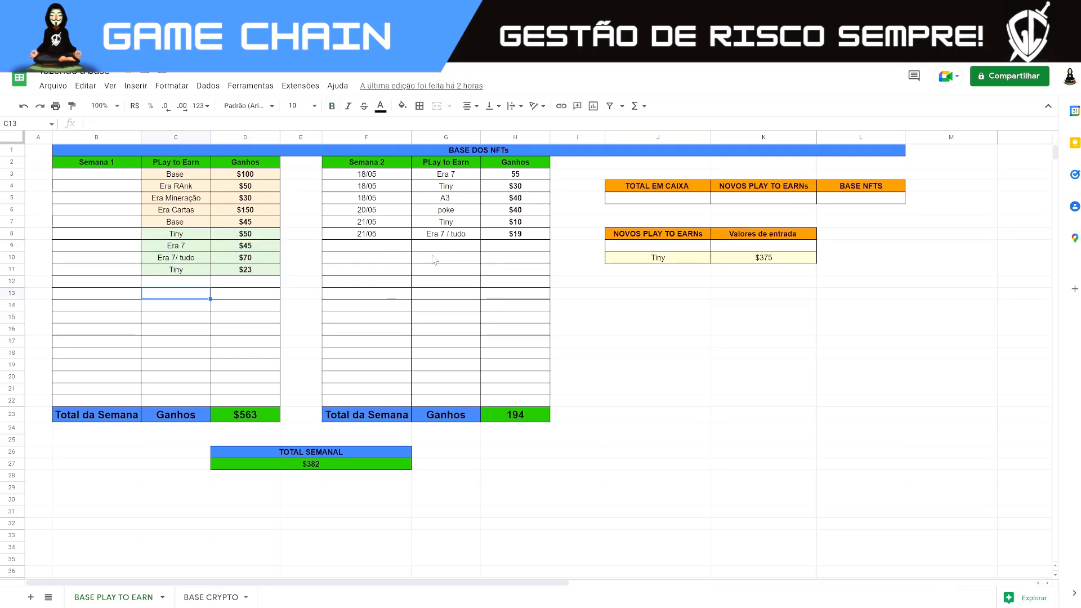
Step: Examine the Semana 2 earnings entry by entry, from the 18/05 rows through the 21/05 rows
click(524, 179)
click(520, 190)
drag(516, 199, 386, 198)
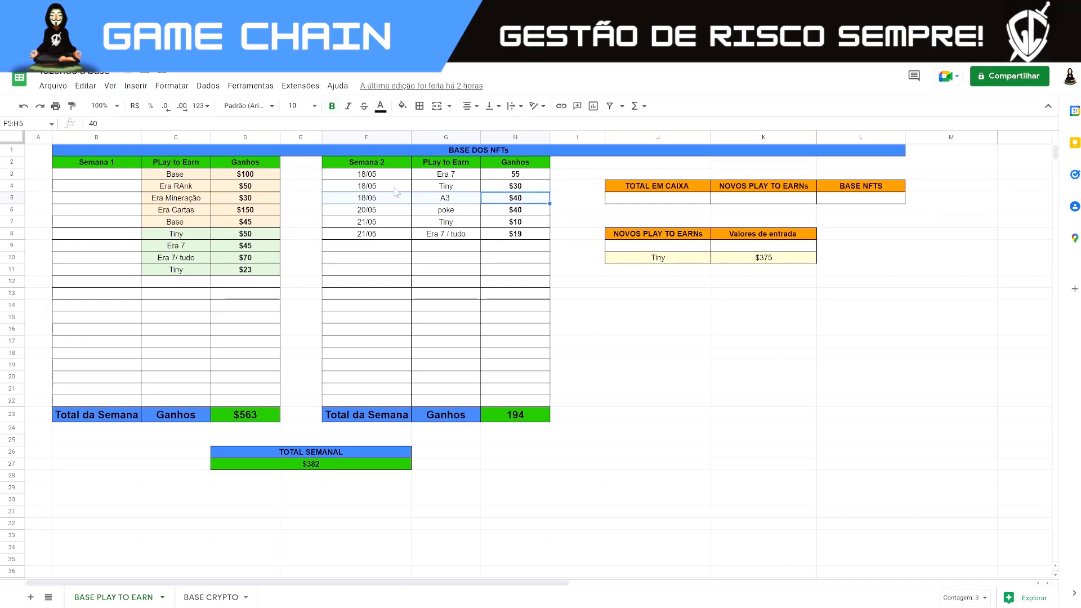
mouse_move(376, 203)
mouse_down()
mouse_move(447, 209)
mouse_move(385, 204)
mouse_up()
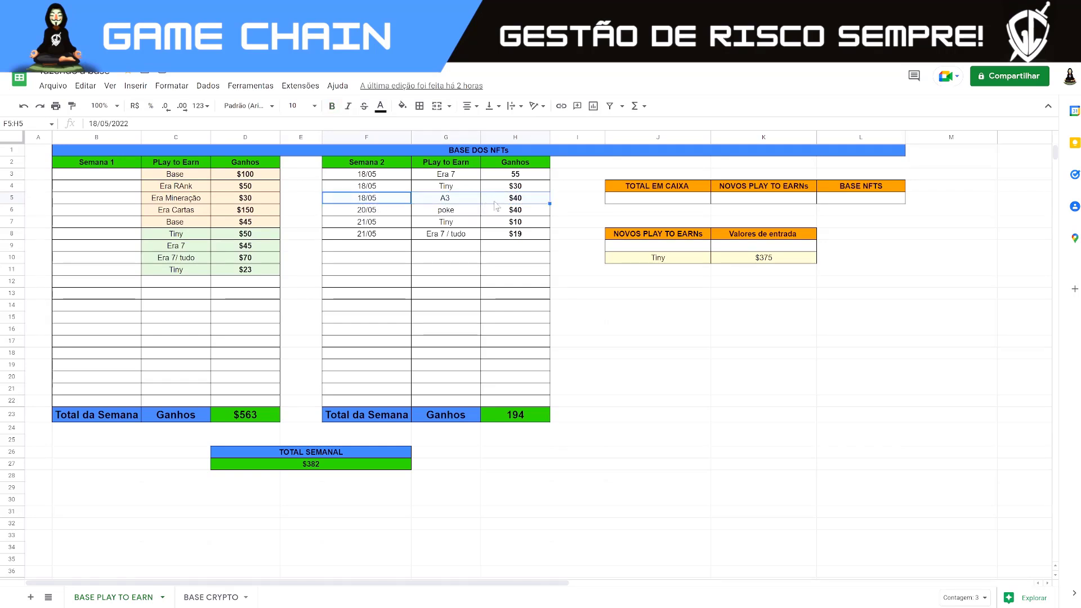
click(520, 200)
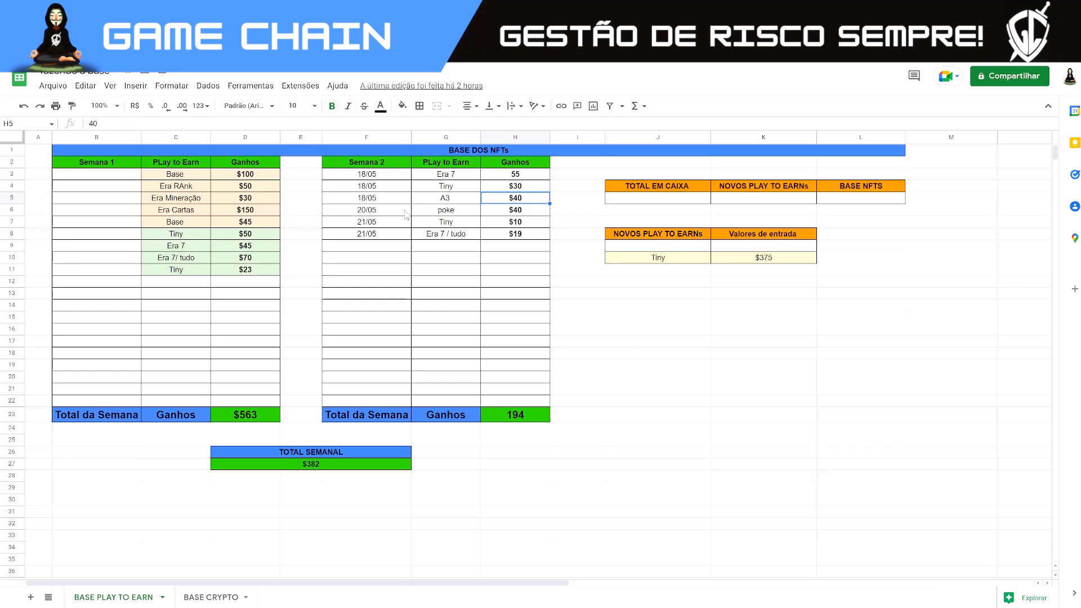
drag(386, 213, 520, 213)
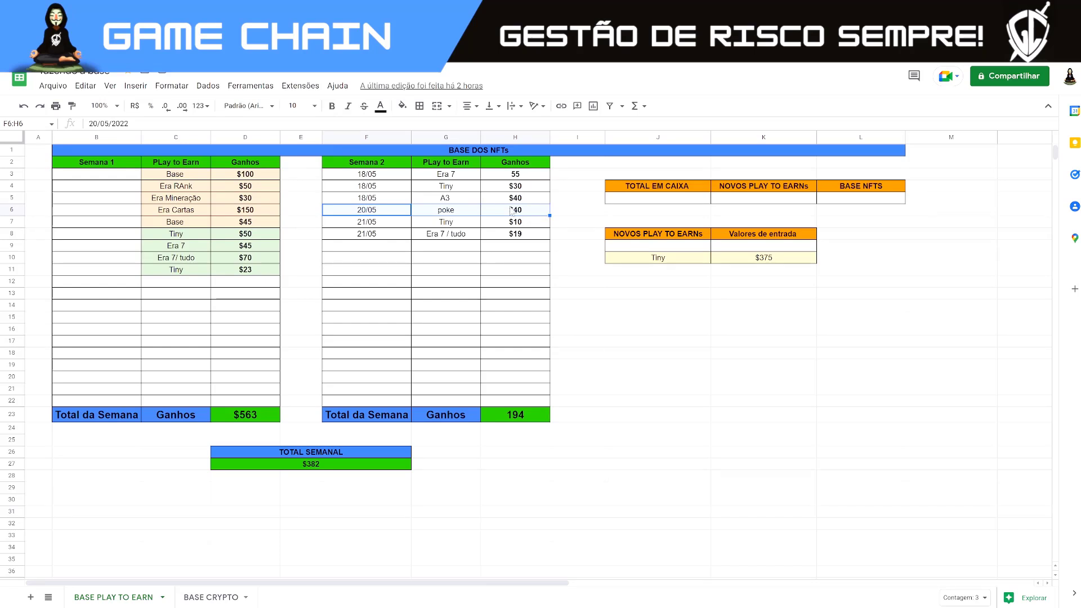
key(Down)
click(535, 223)
click(522, 236)
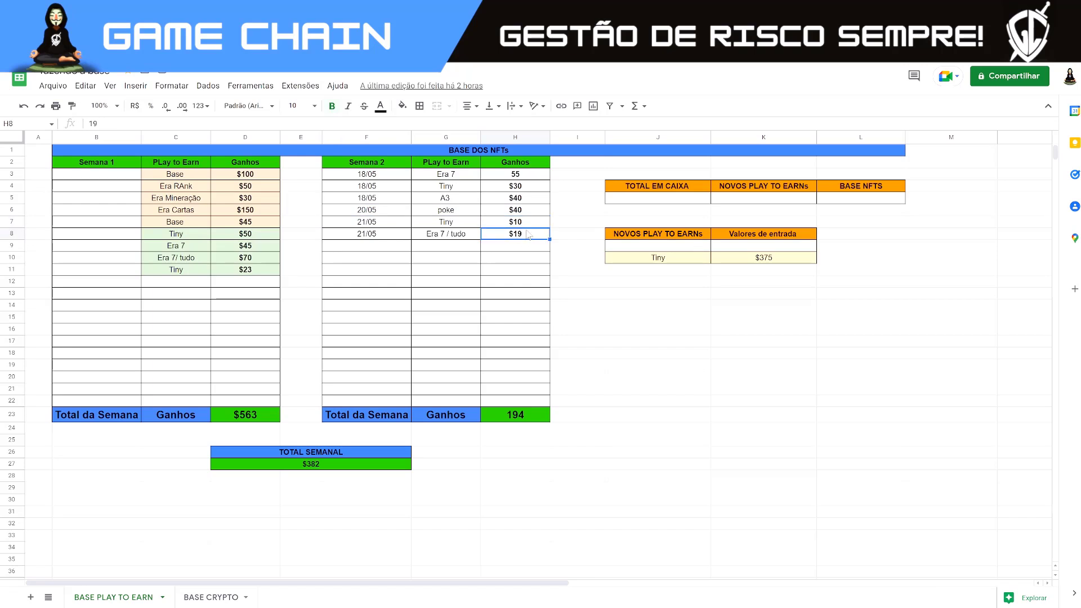
drag(536, 239, 535, 241)
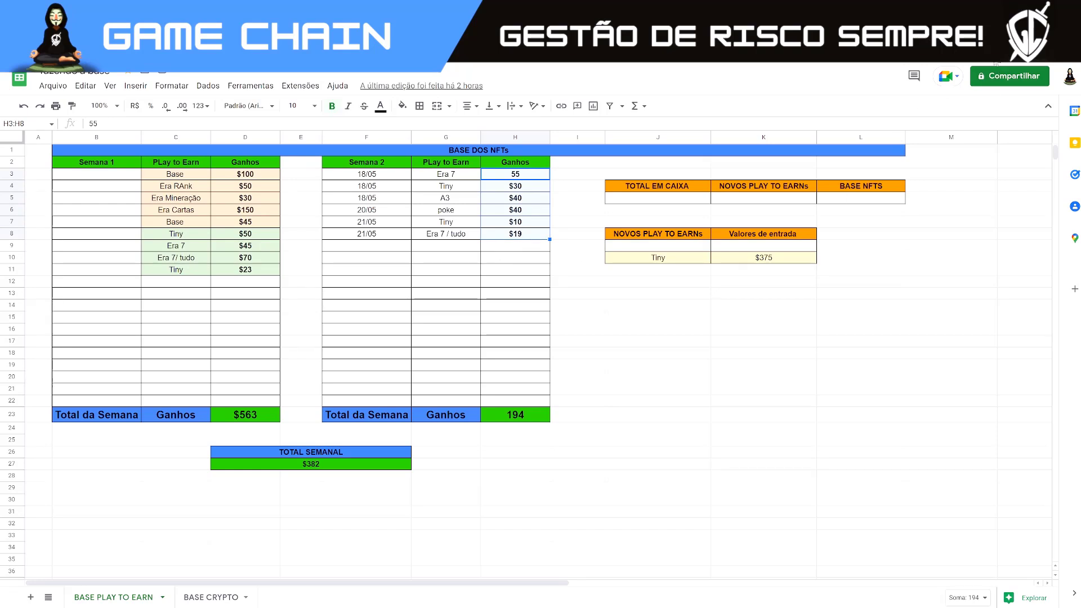
Step: Check the BNB and BUSD balances in the MetaMask wallet and add 9 + 185 in the Calculator
key(alt+shift+m)
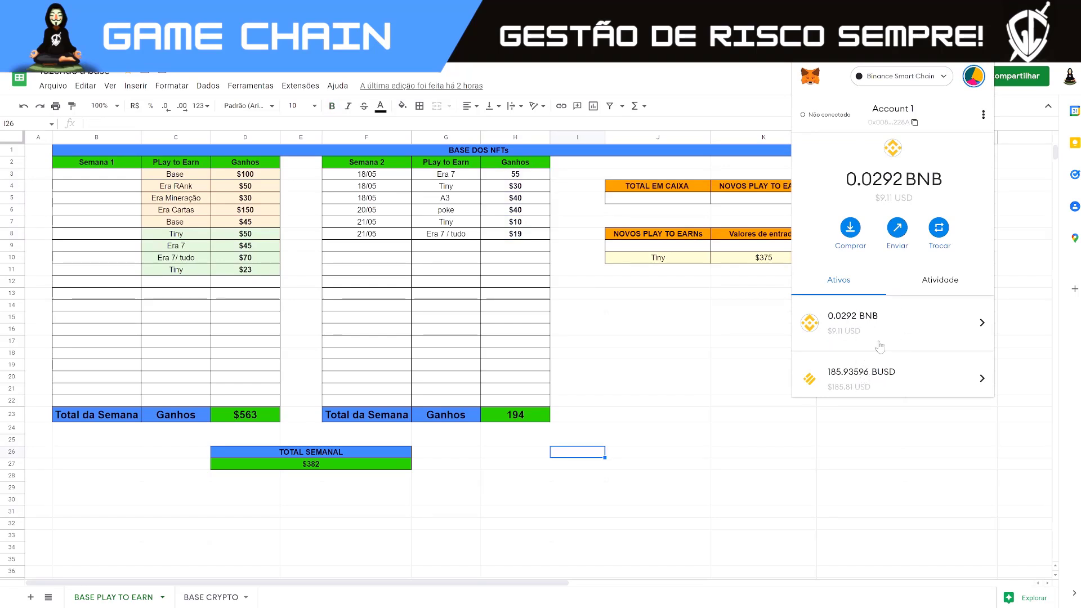
key(super+r)
key(Return)
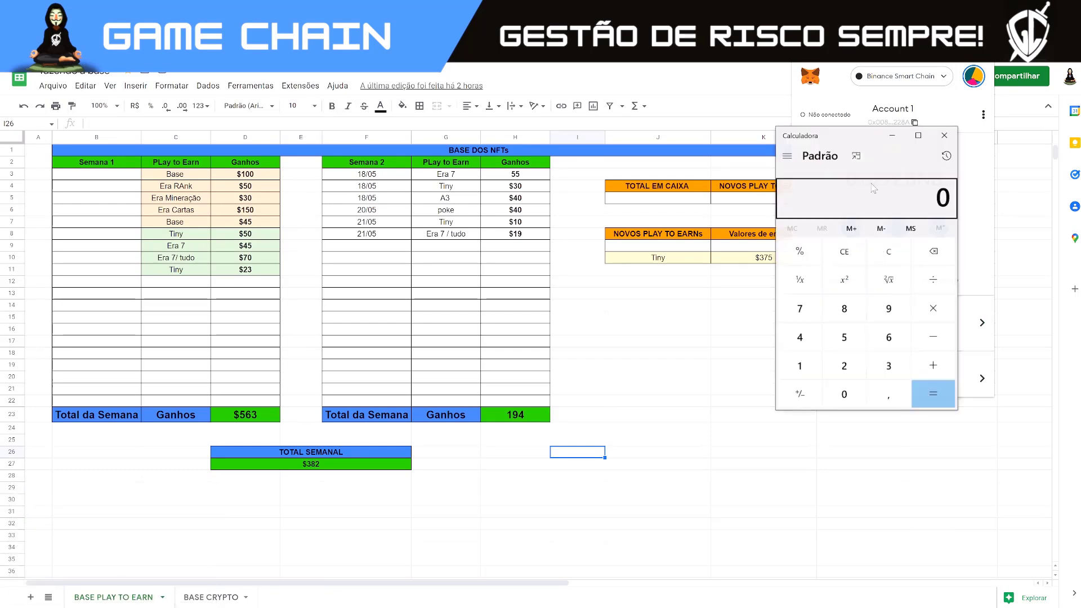
drag(842, 136, 704, 137)
click(752, 309)
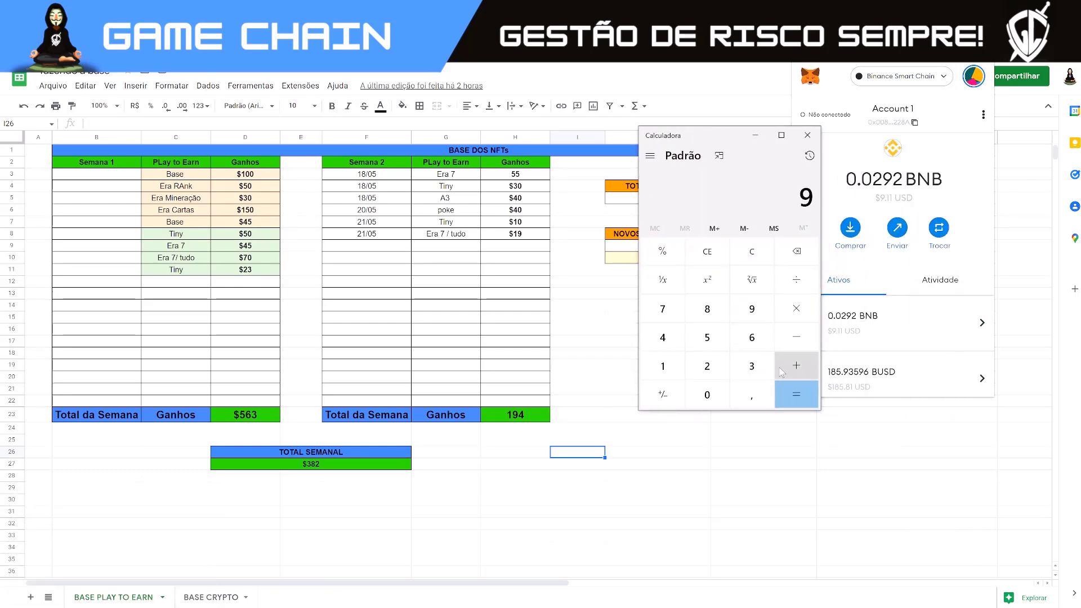
click(796, 366)
click(663, 365)
click(707, 309)
click(707, 338)
click(790, 394)
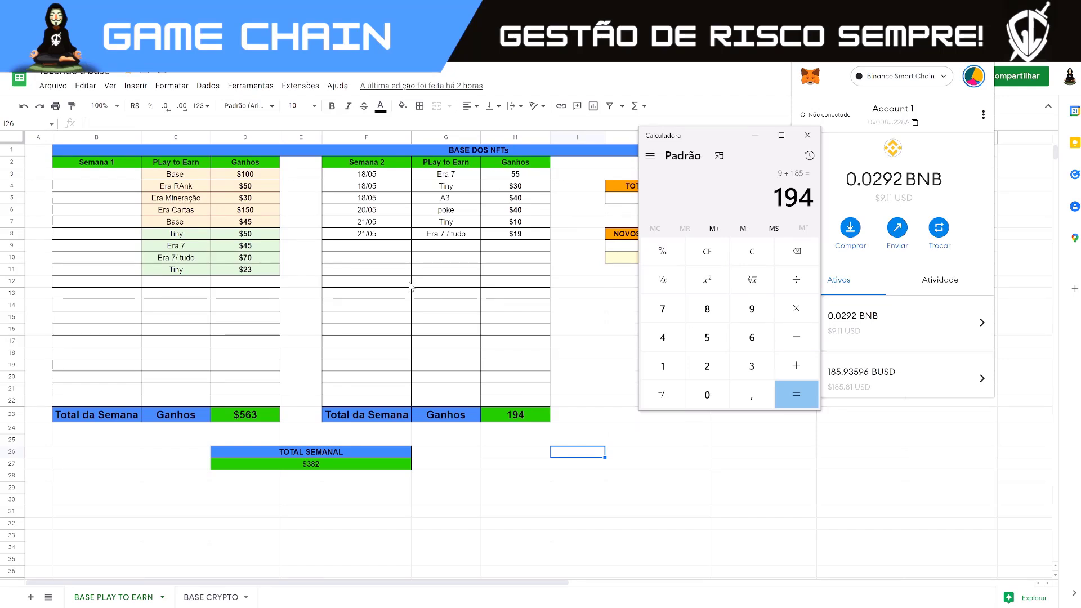
drag(726, 135, 622, 114)
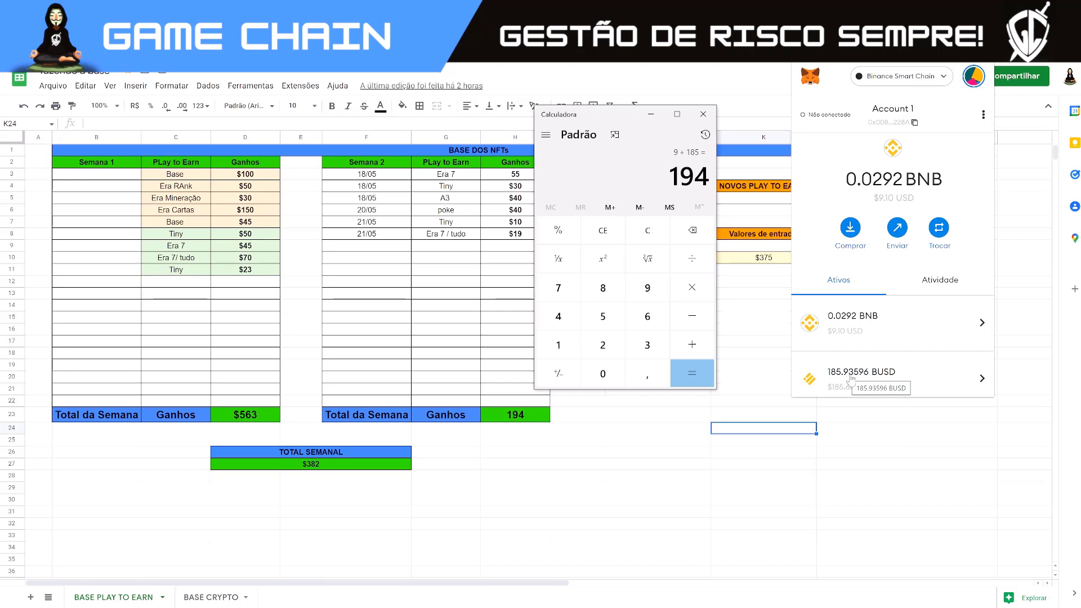
Step: Fill in the cash summary row with 194 for TOTAL EM CAIXA, 9 for NOVOS PLAY TO EARNs and 185 for BASE NFTS
click(754, 333)
click(675, 199)
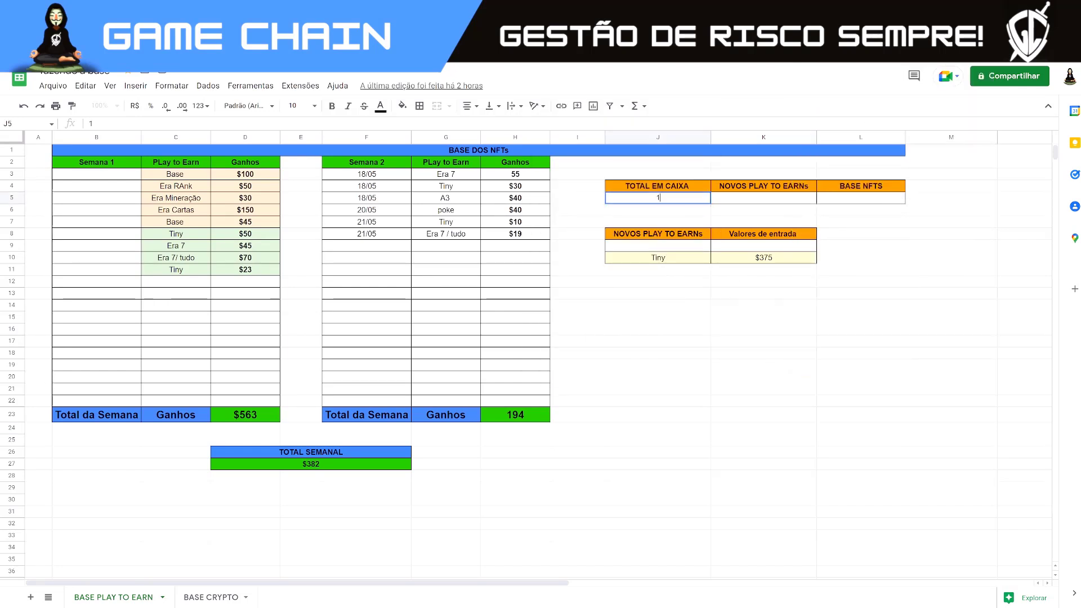
key(Tab)
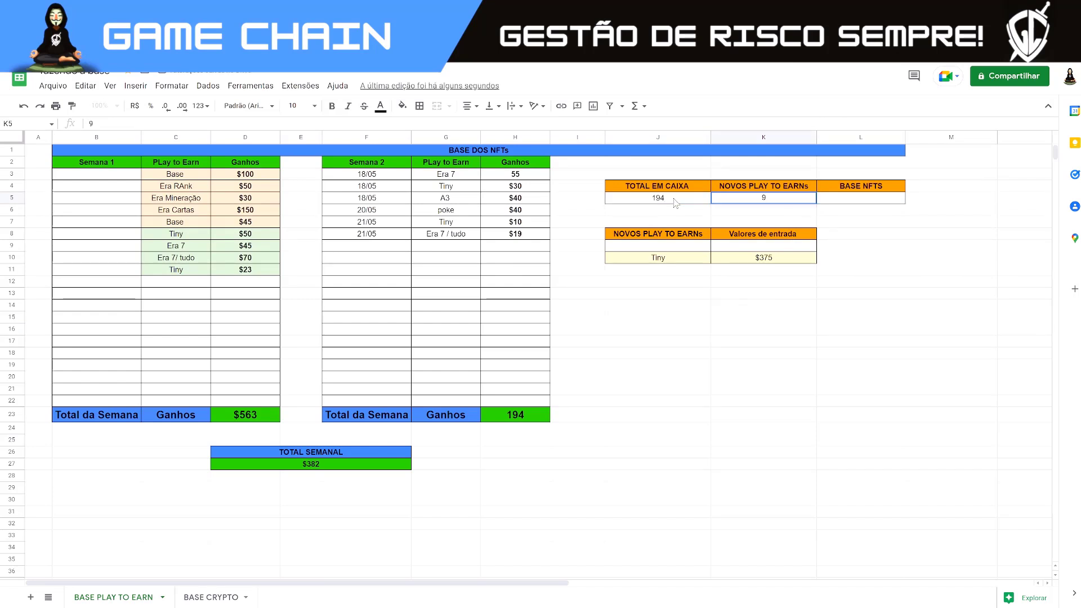
key(Tab)
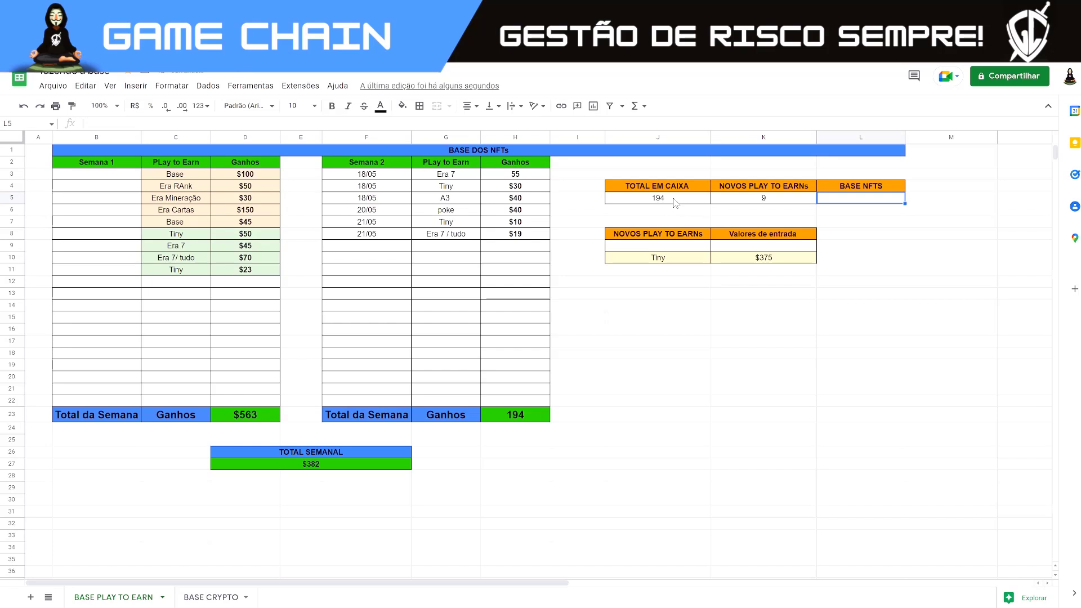
text(185)
key(Return)
drag(674, 190, 861, 198)
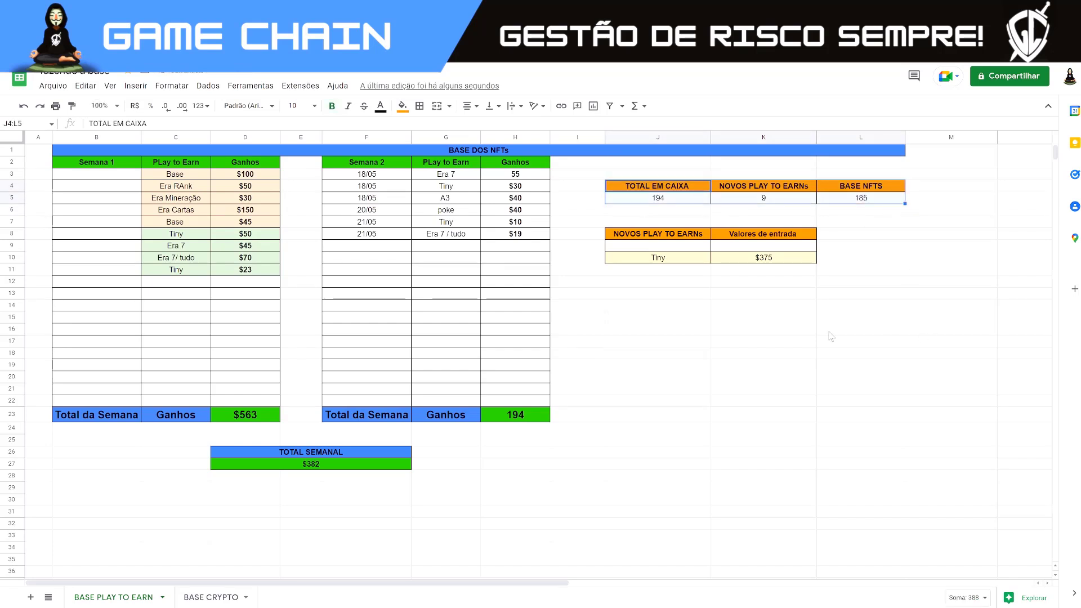
Step: Set the CAIXA DO DIA/ BASE NFT value on the BASE CRYPTO sheet to 185
key(ctrl+shift+Page_Down)
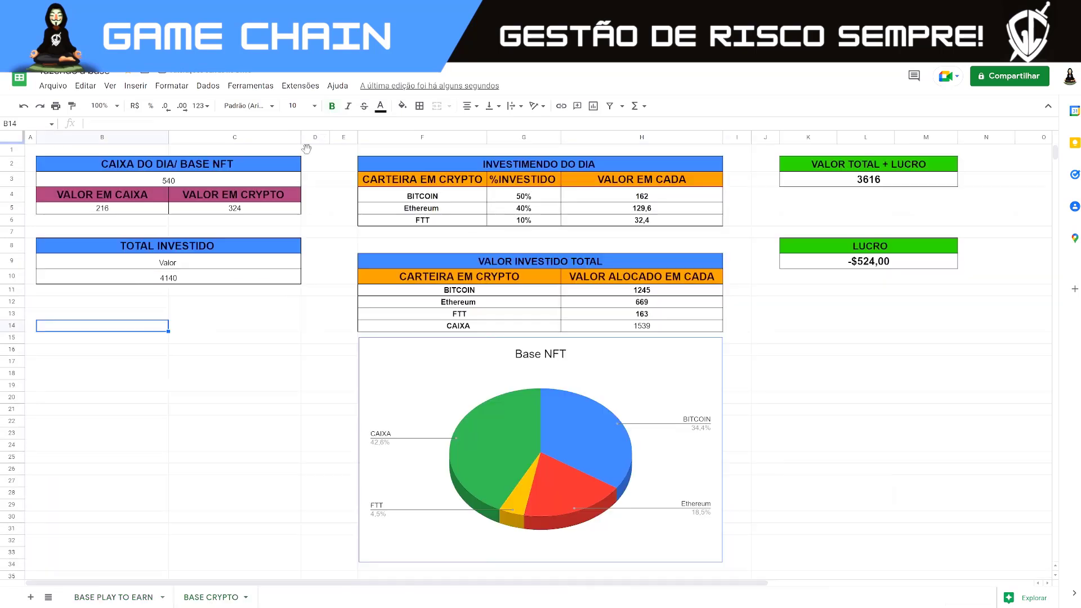
click(168, 178)
text(185)
key(Return)
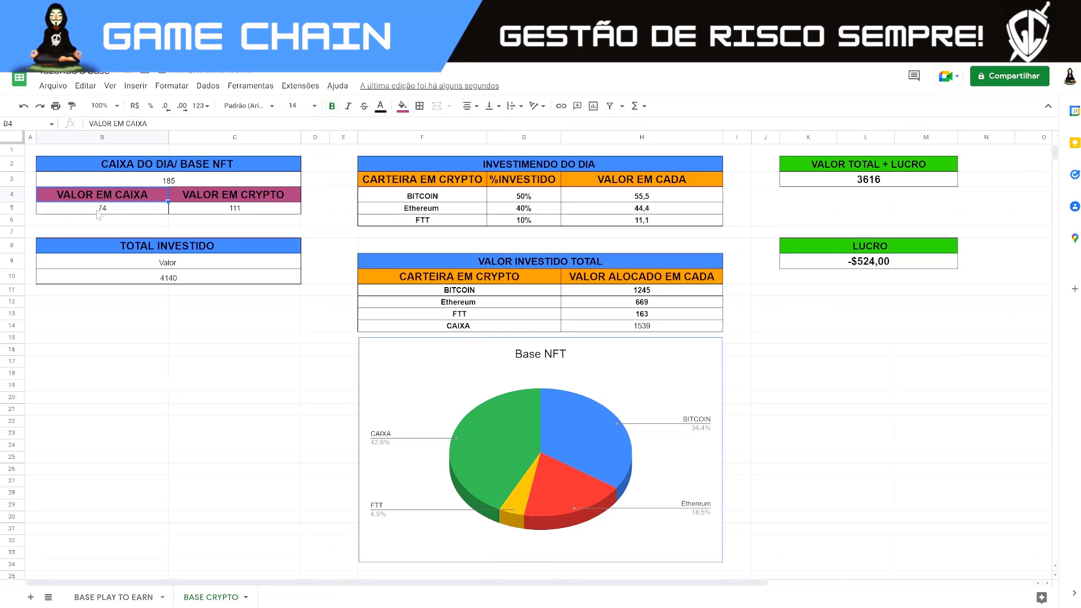
Step: Check the VALOR EM CRYPTO amount and the day's investment split between Bitcoin, Ethereum and FTT
click(237, 209)
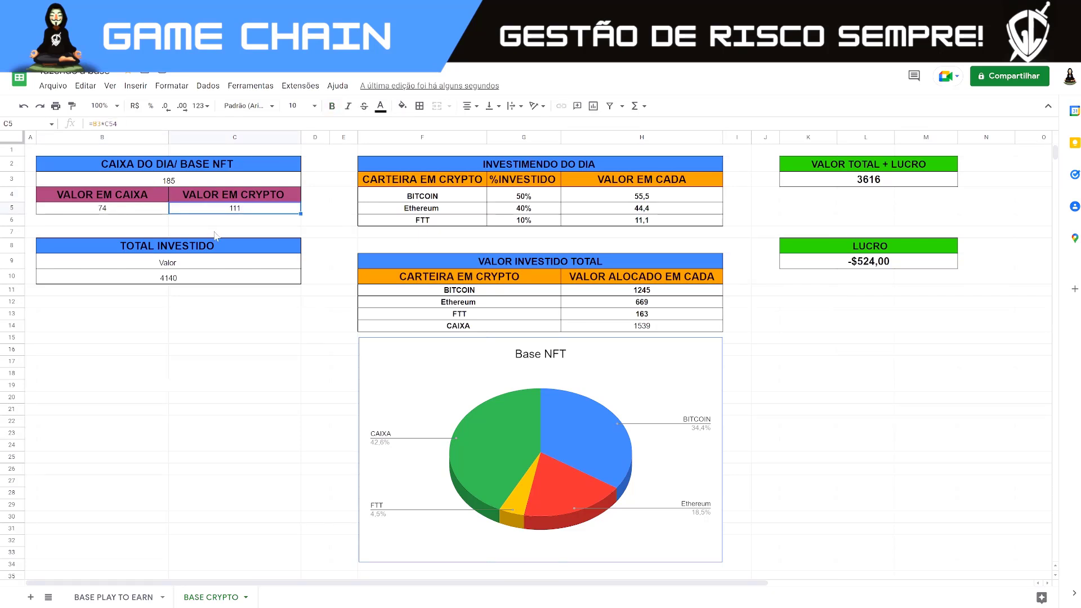
click(657, 197)
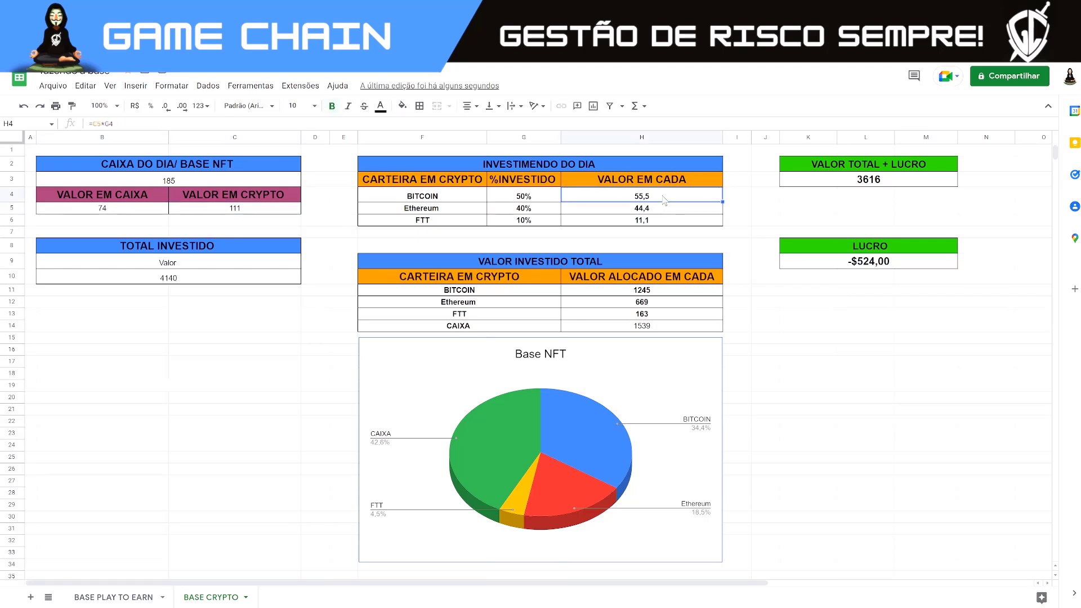
click(655, 212)
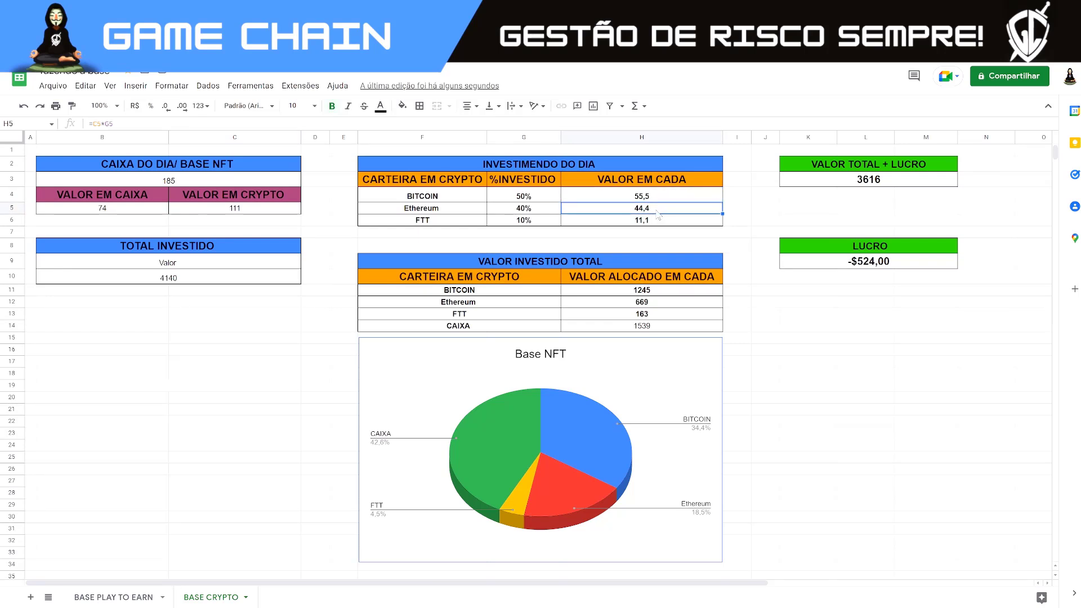
click(657, 222)
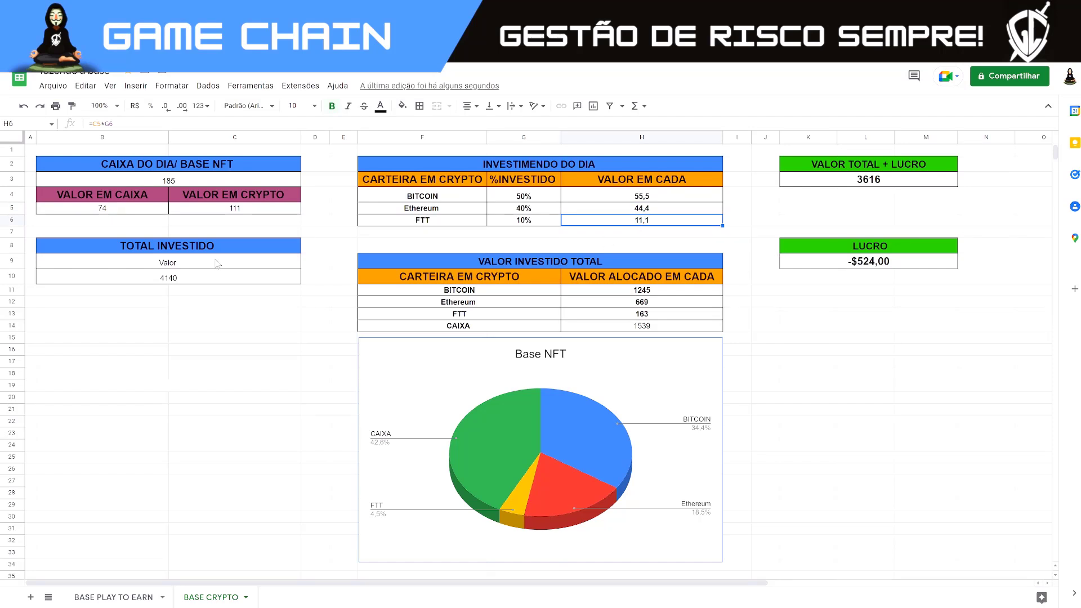
Step: Switch to the Calculator and add 4140 + 185 to get the new total invested
key(alt+Tab)
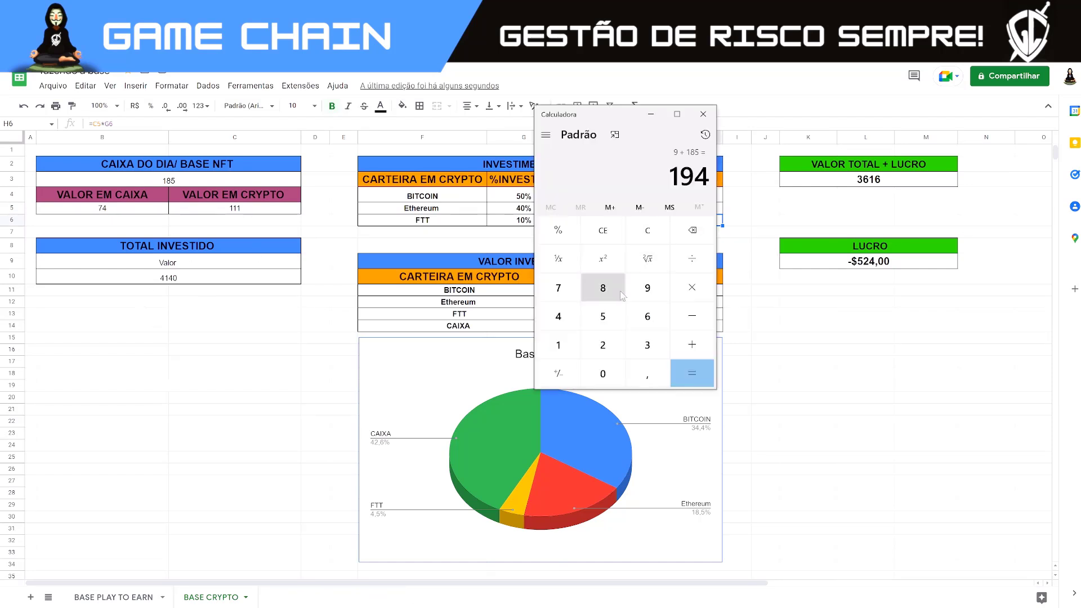
click(566, 320)
click(557, 344)
click(557, 316)
click(602, 373)
click(690, 353)
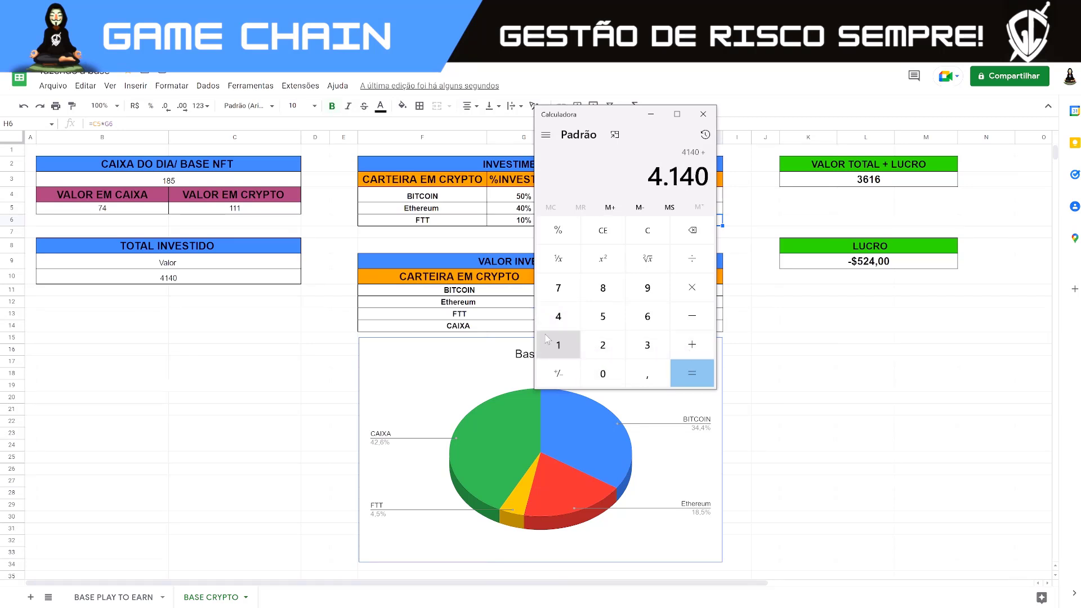
click(558, 344)
click(603, 287)
click(602, 316)
click(692, 373)
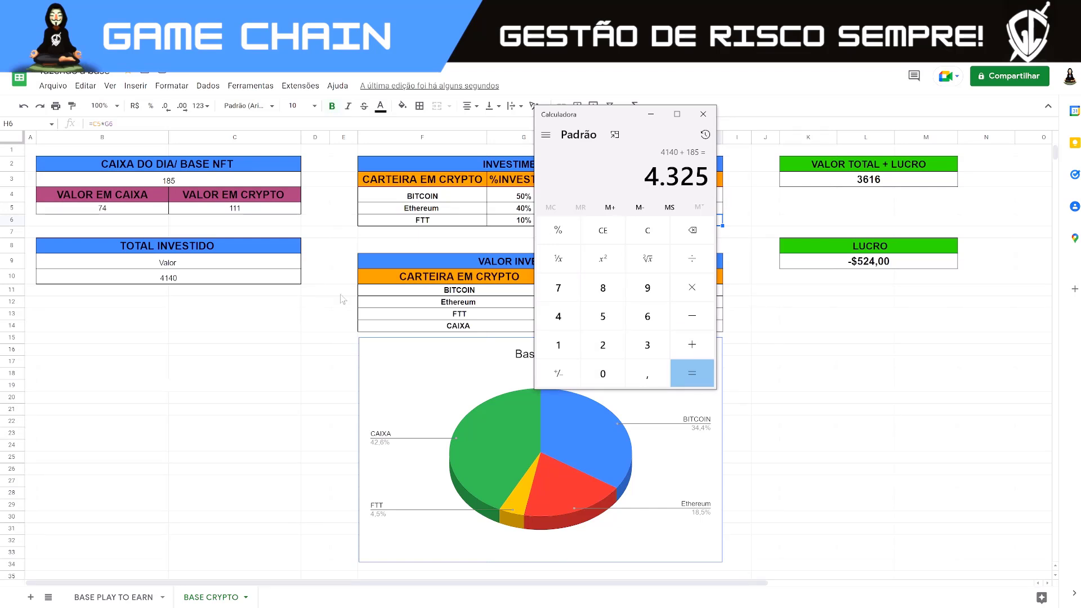
Step: Set the TOTAL INVESTIDO value on the BASE CRYPTO sheet to 4325
click(175, 278)
text(4)
click(113, 292)
key(Up)
key(Up)
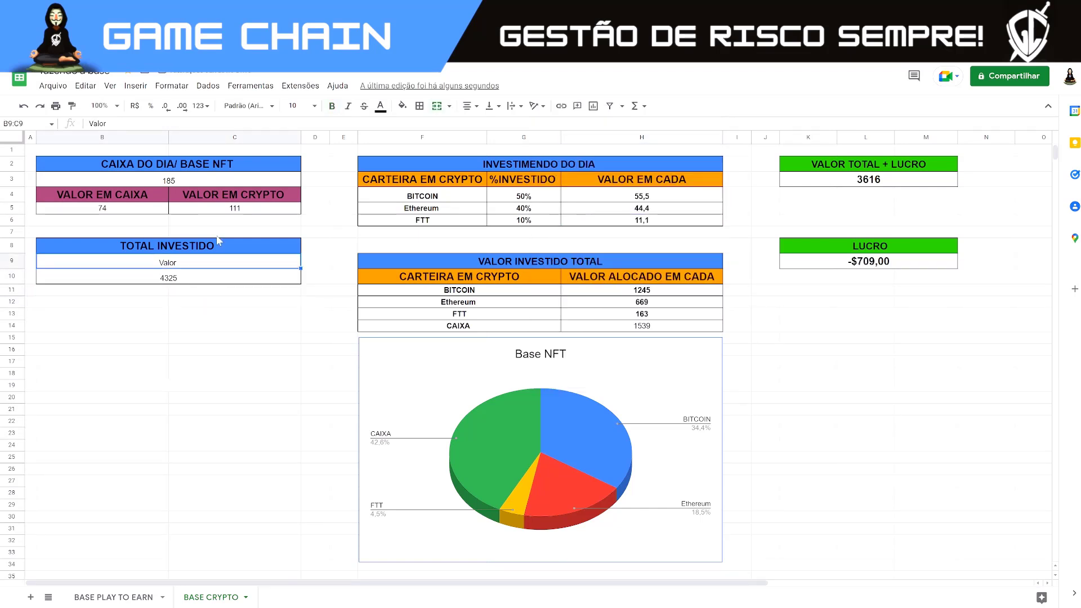
click(157, 281)
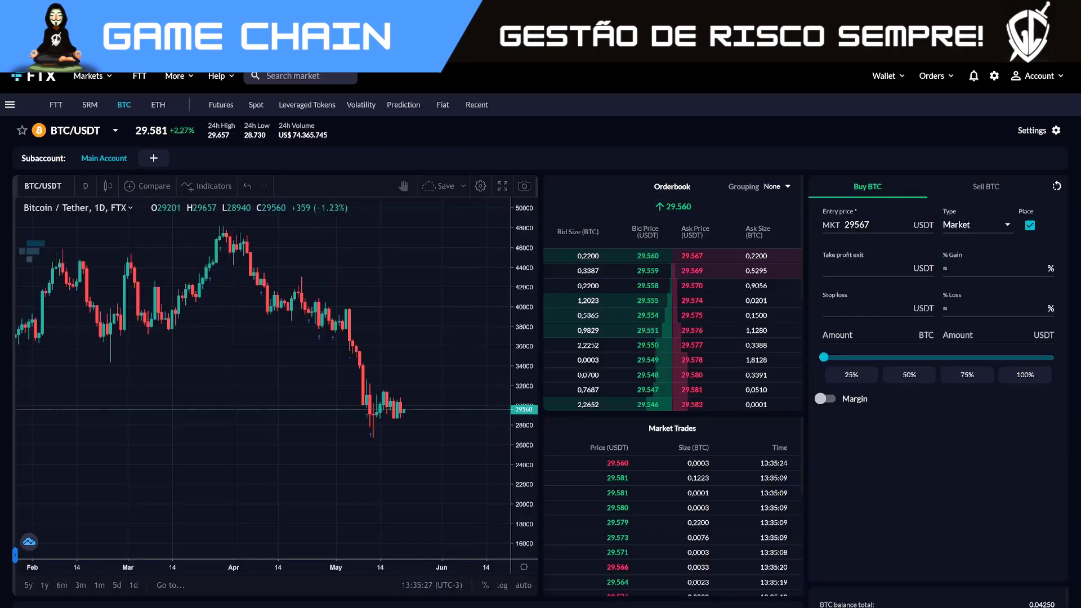
Step: Switch to FTX and place a market buy order for 55 USDT of Bitcoin on the BTC/USDT market
click(991, 335)
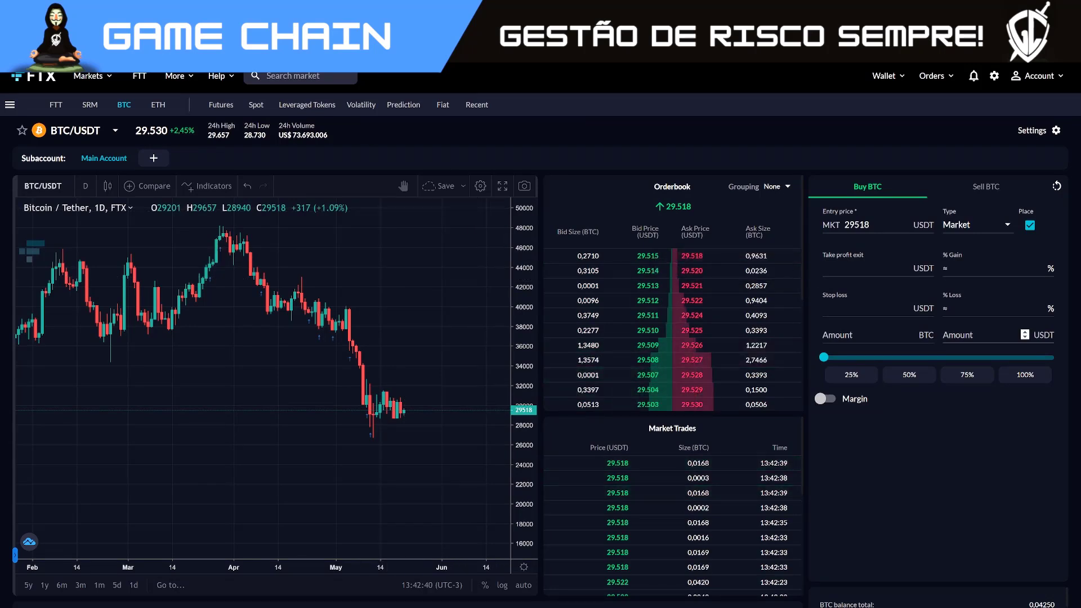
text(55)
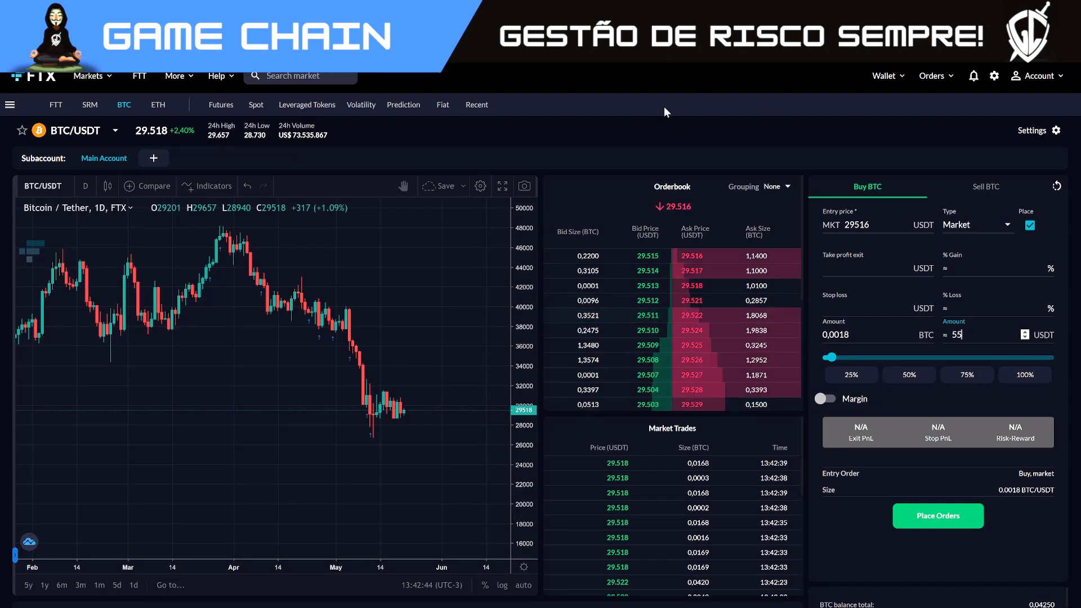
scroll(536, 98, down, 4)
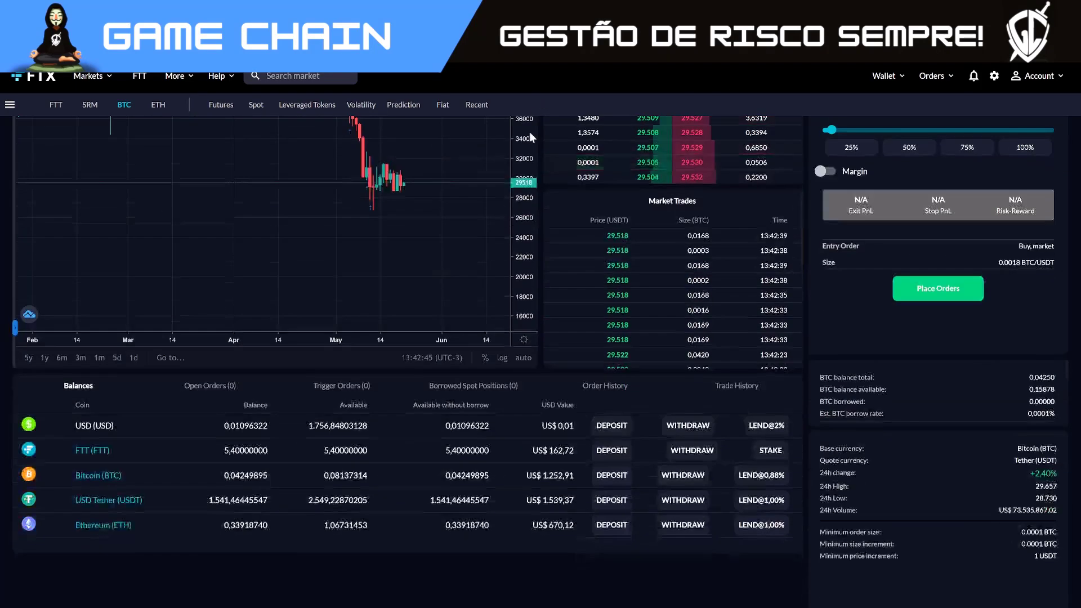
click(939, 291)
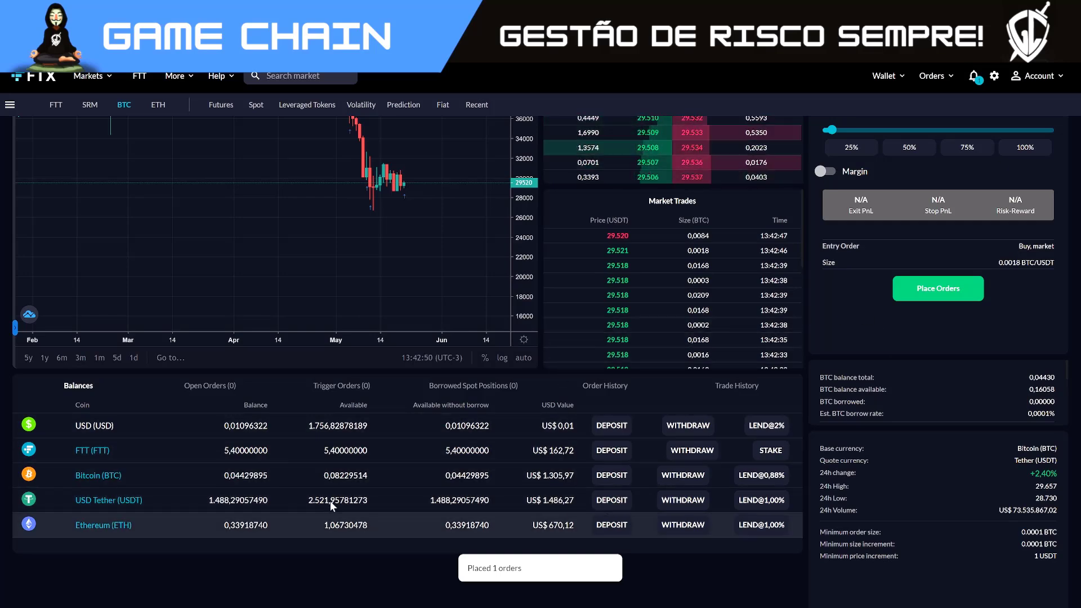
Step: Open the ETH/USDT spot market and place a market buy order for 44 USDT of Ethereum
click(151, 526)
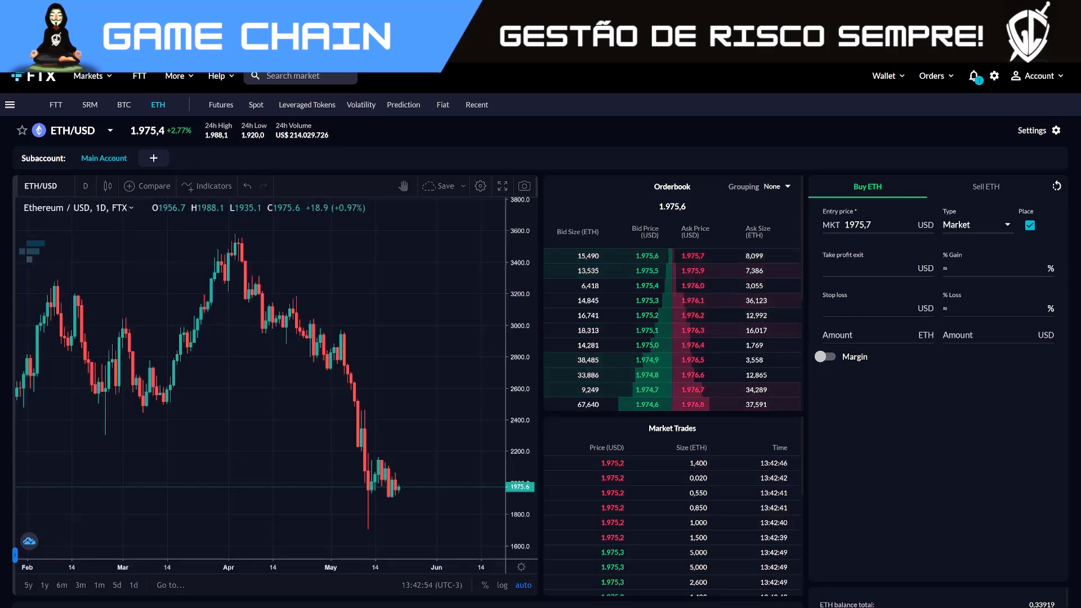
click(111, 131)
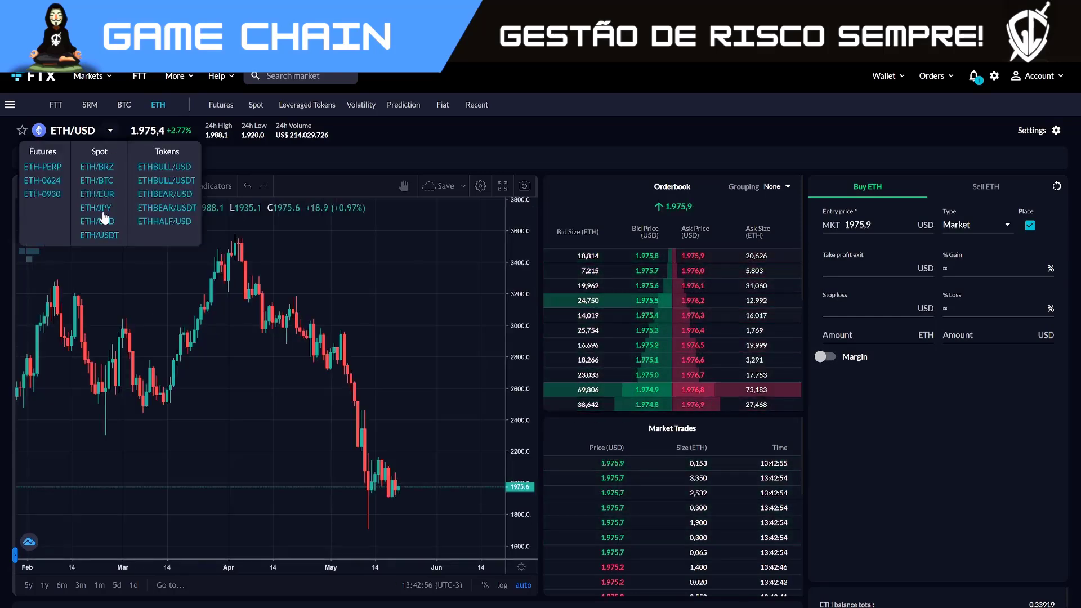
click(100, 235)
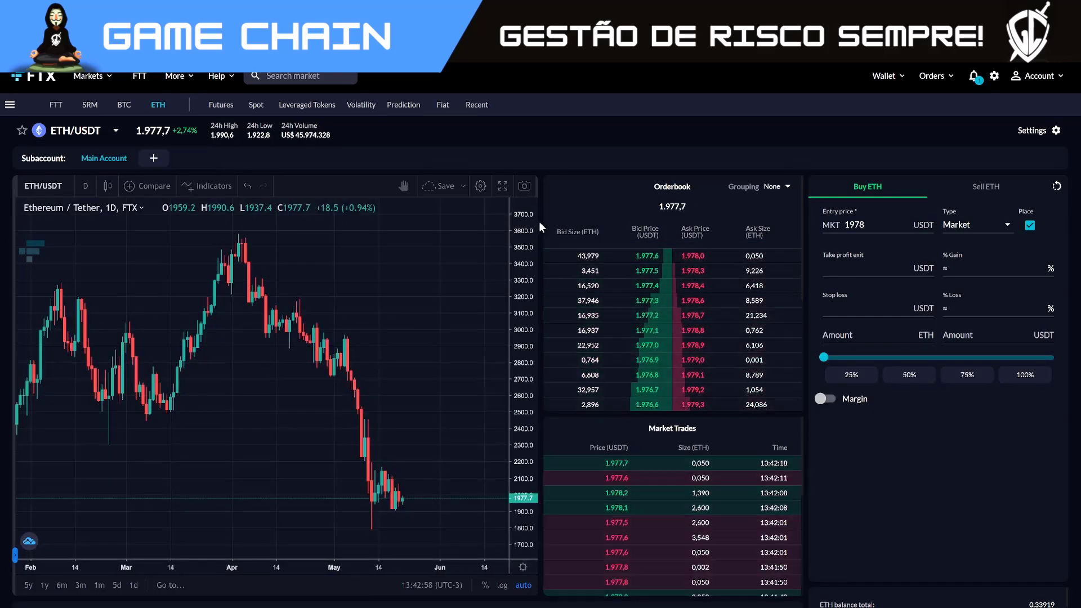
scroll(538, 221, down, 6)
scroll(539, 221, up, 3)
scroll(539, 225, up, 3)
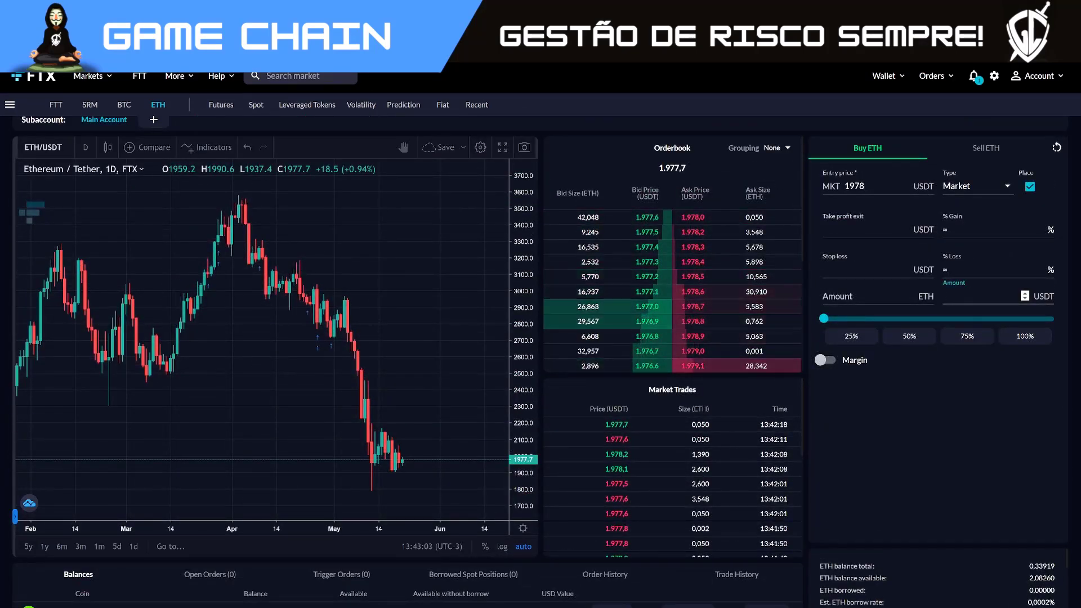
text(44)
scroll(881, 360, down, 3)
click(937, 306)
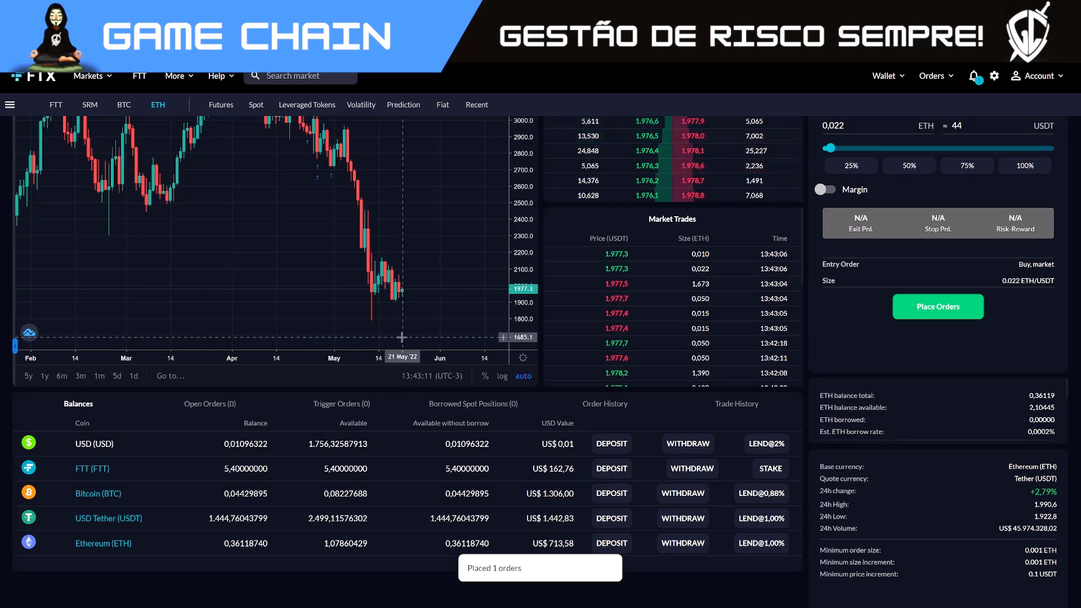
Step: Open an FTT spot market paired with USDT and place a market buy order for 11 USDT of FTT
key(ctrl+Tab)
key(ctrl+shift+Tab)
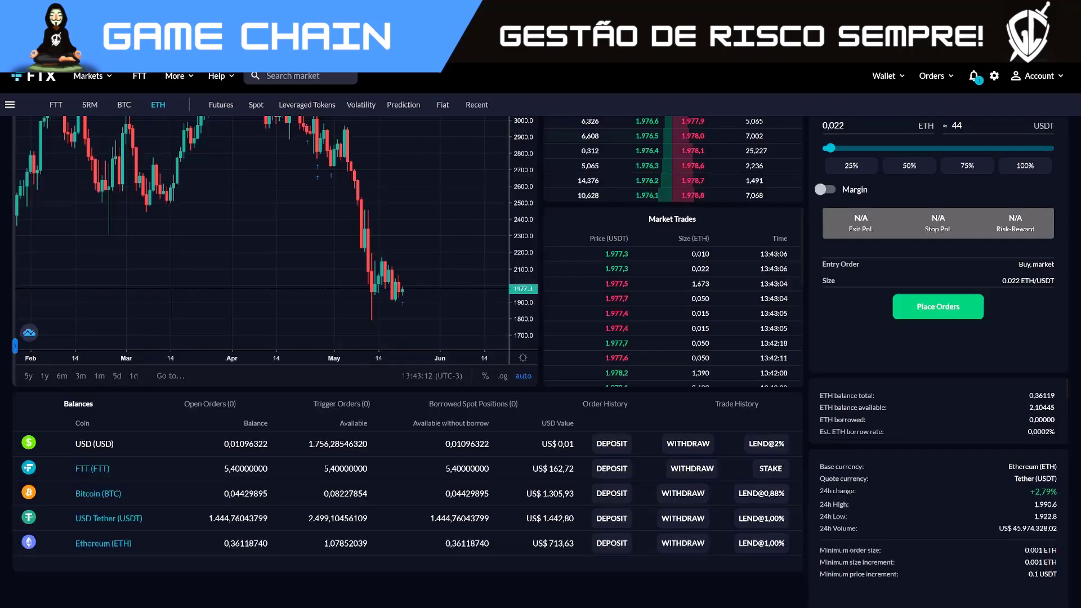
scroll(1010, 276, up, 5)
mouse_move(110, 112)
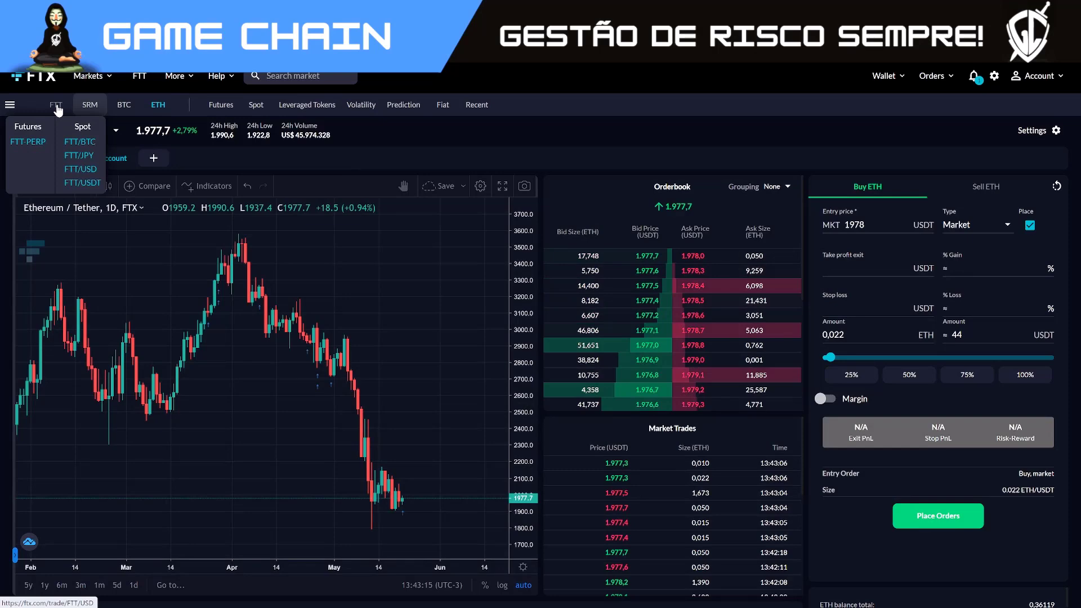
click(85, 154)
click(982, 335)
text(11)
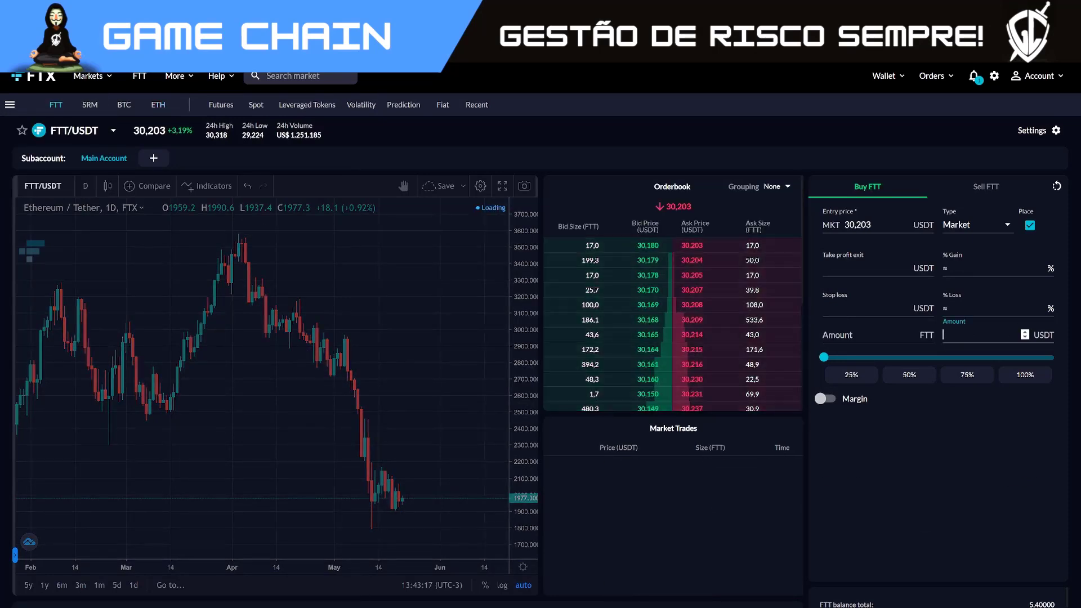
scroll(1002, 365, down, 5)
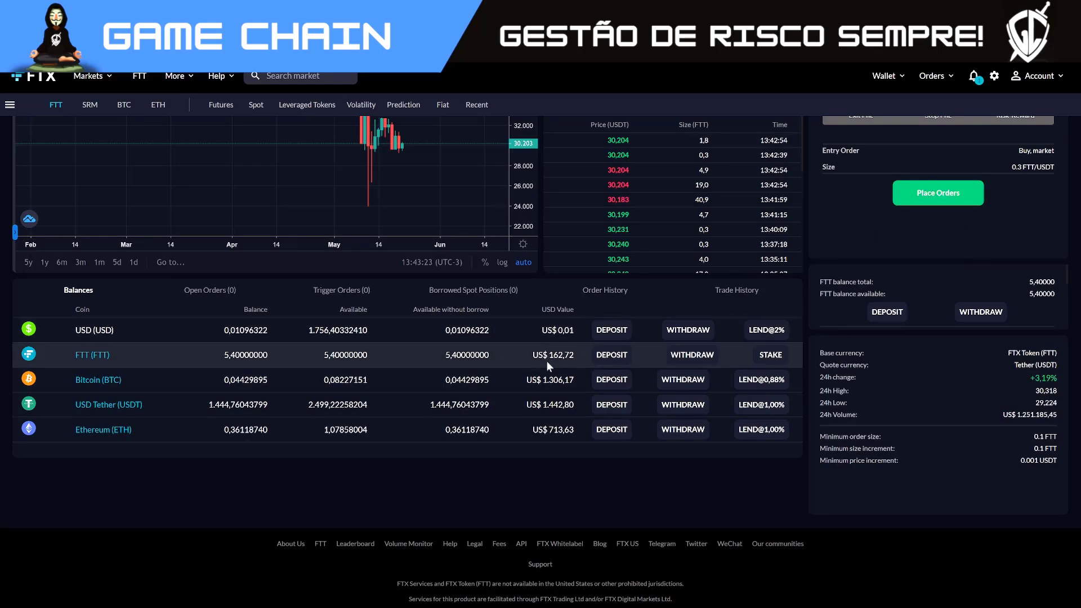
scroll(822, 293, up, 3)
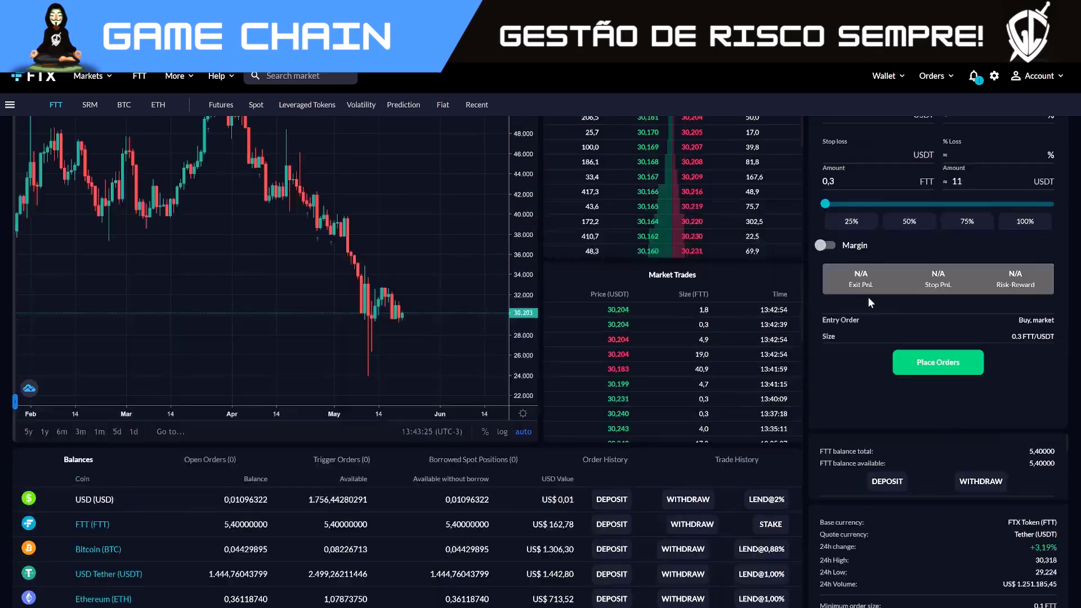
scroll(964, 282, up, 2)
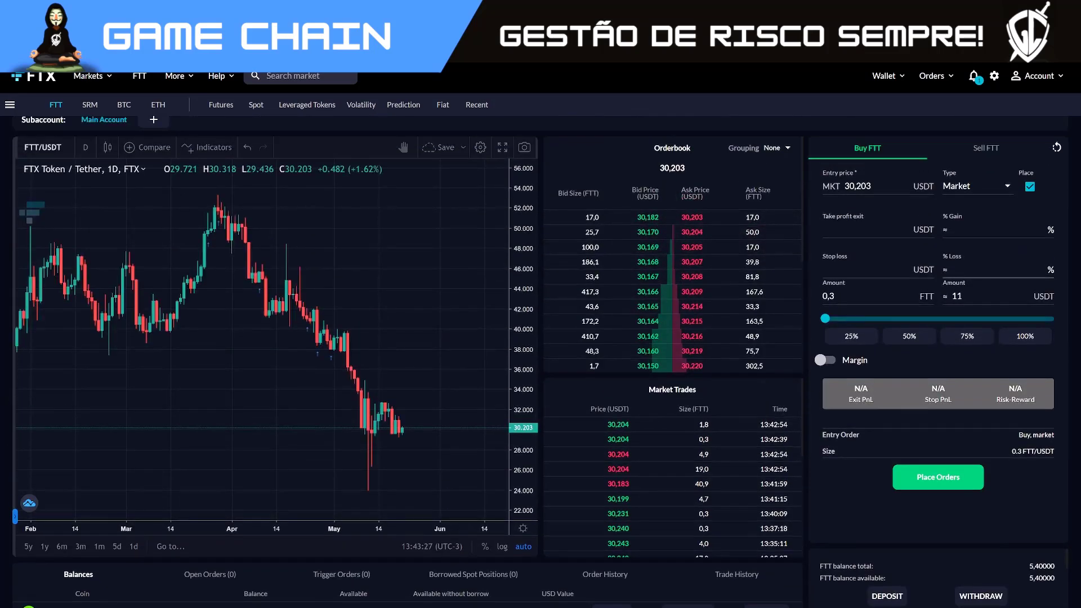
scroll(925, 273, down, 4)
click(935, 251)
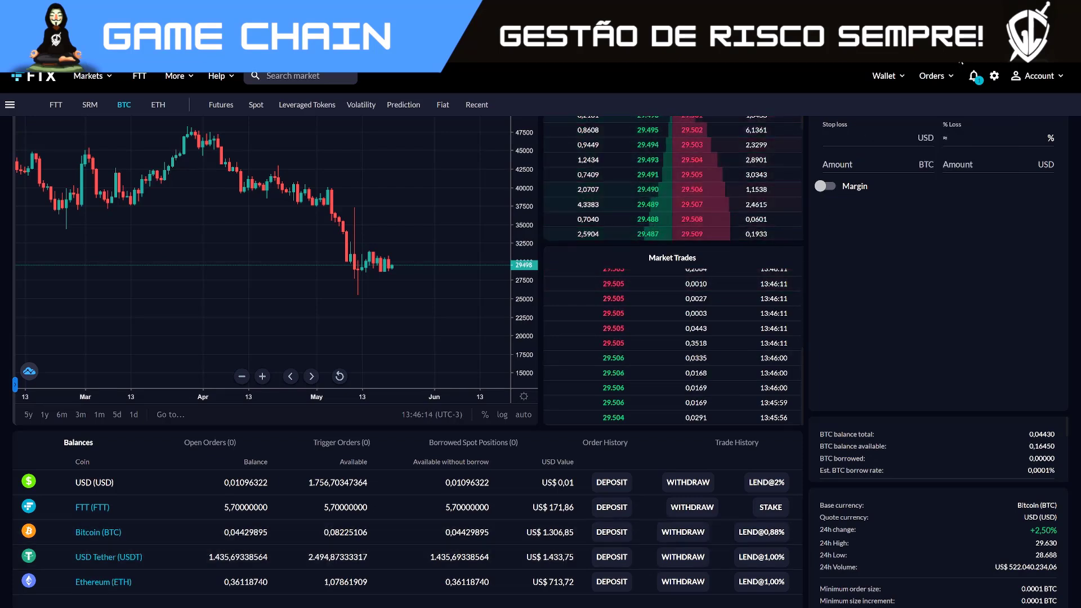
Step: Switch to PancakeSwap and swap the full balance of about 185.94 BUSD for USDT, confirming the transaction
key(alt+shift+m)
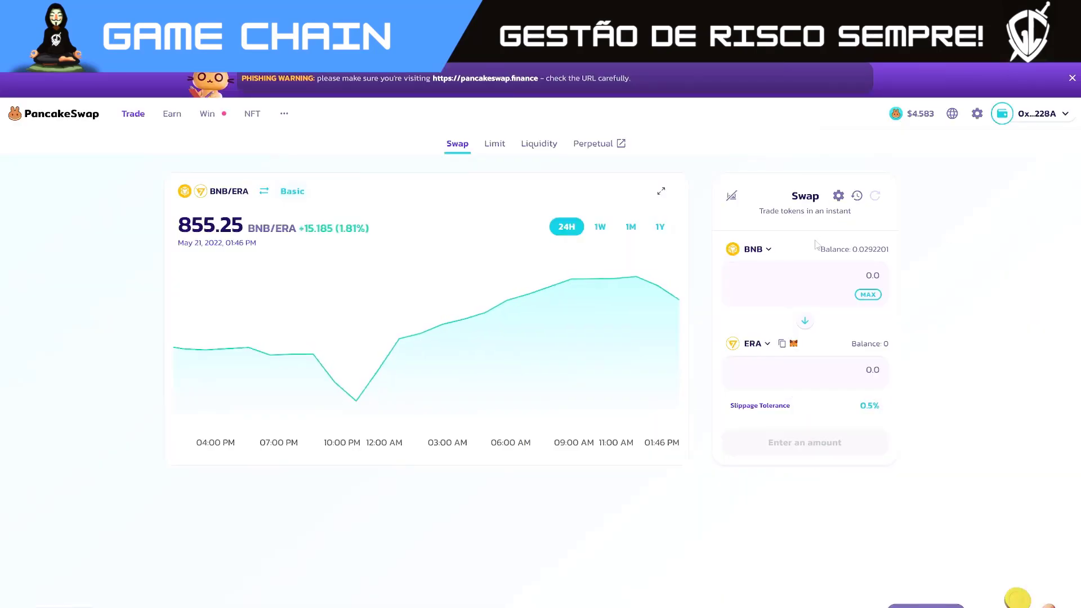
click(755, 251)
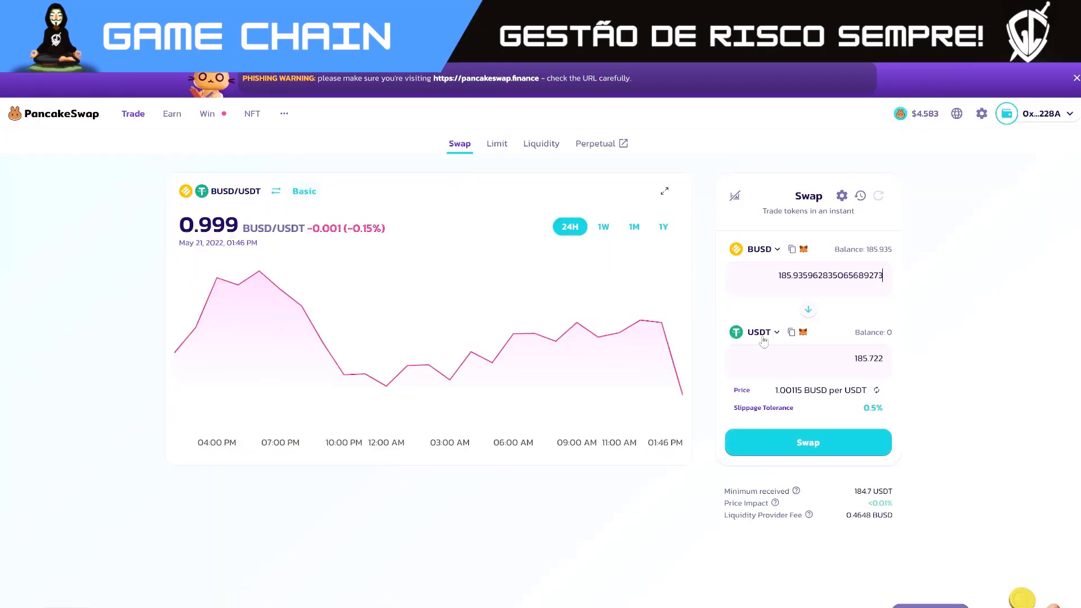
click(820, 441)
click(511, 446)
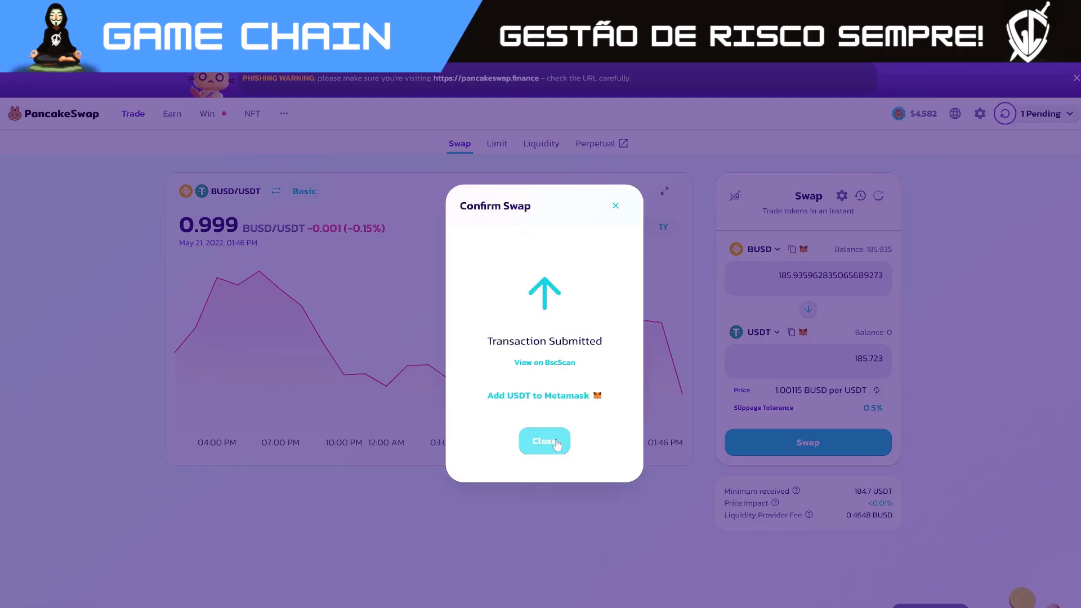
click(544, 439)
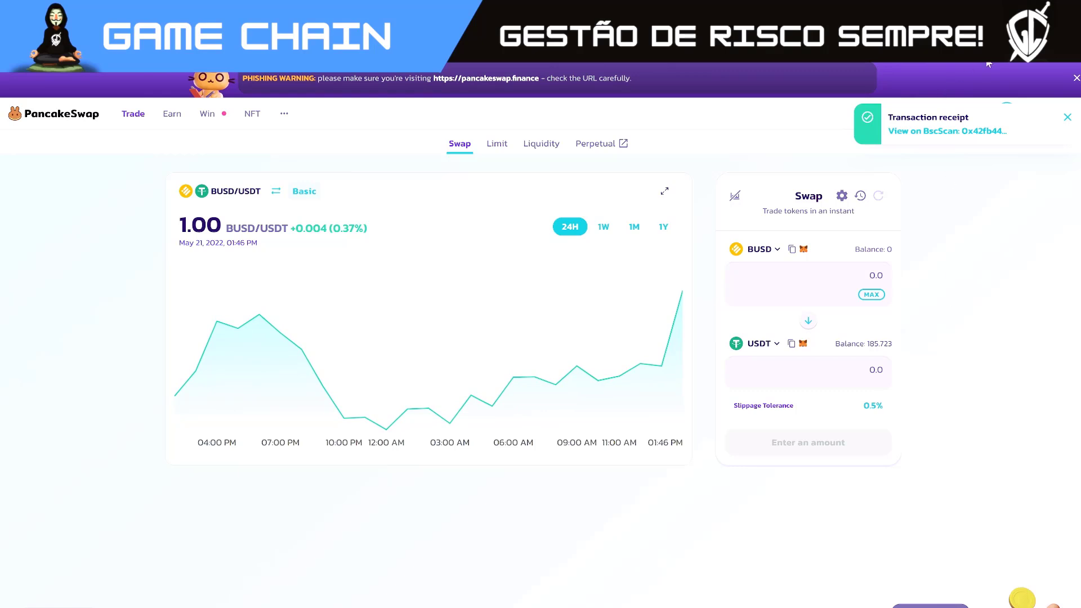
Step: Check the MetaMask wallet's assets and copy the USDT deposit address for the BSC network from FTX
key(alt+shift+m)
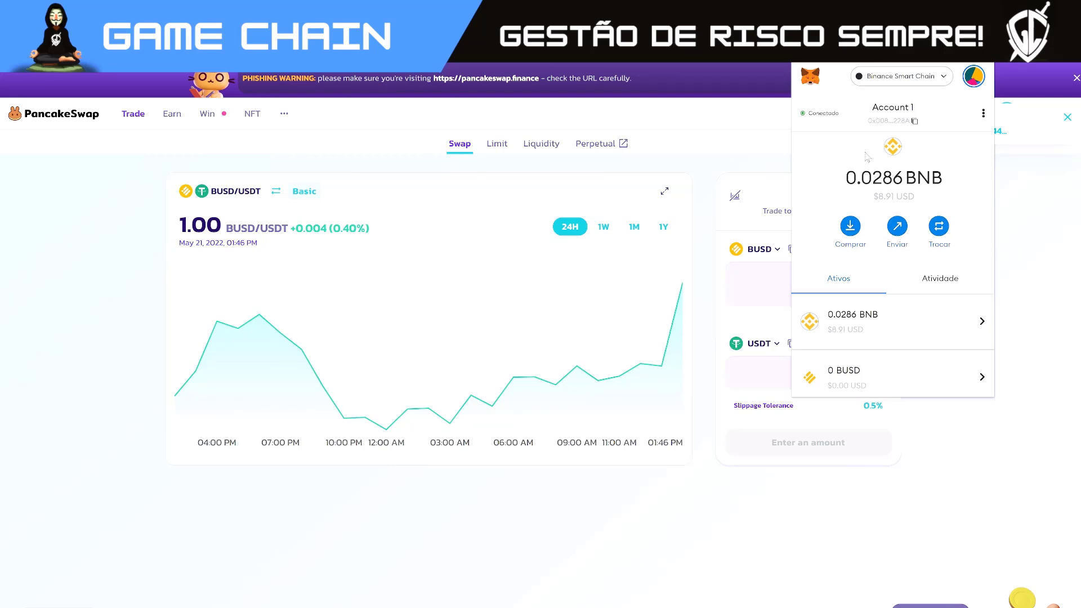
click(903, 363)
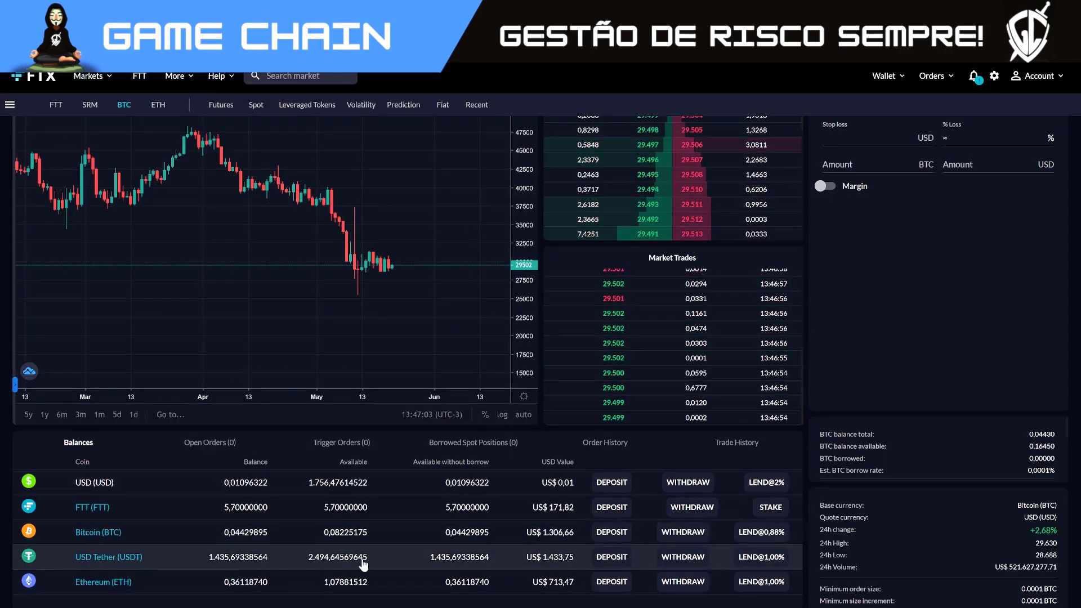
click(629, 556)
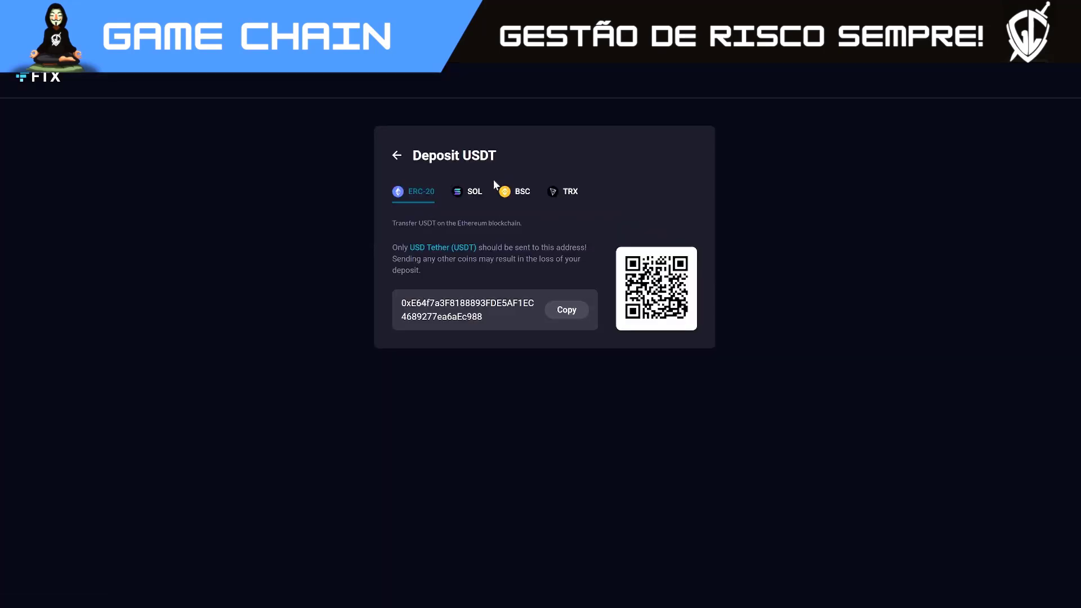
click(514, 194)
click(568, 312)
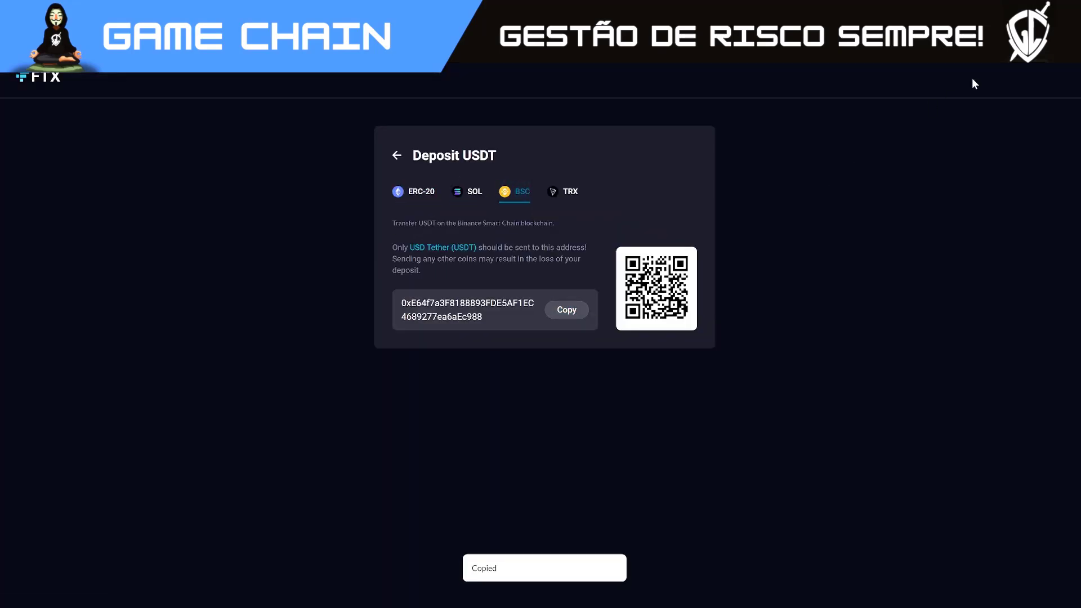
Step: Start a USDT transfer in MetaMask with the copied FTX deposit address as recipient and compare its last characters
key(alt+shift+m)
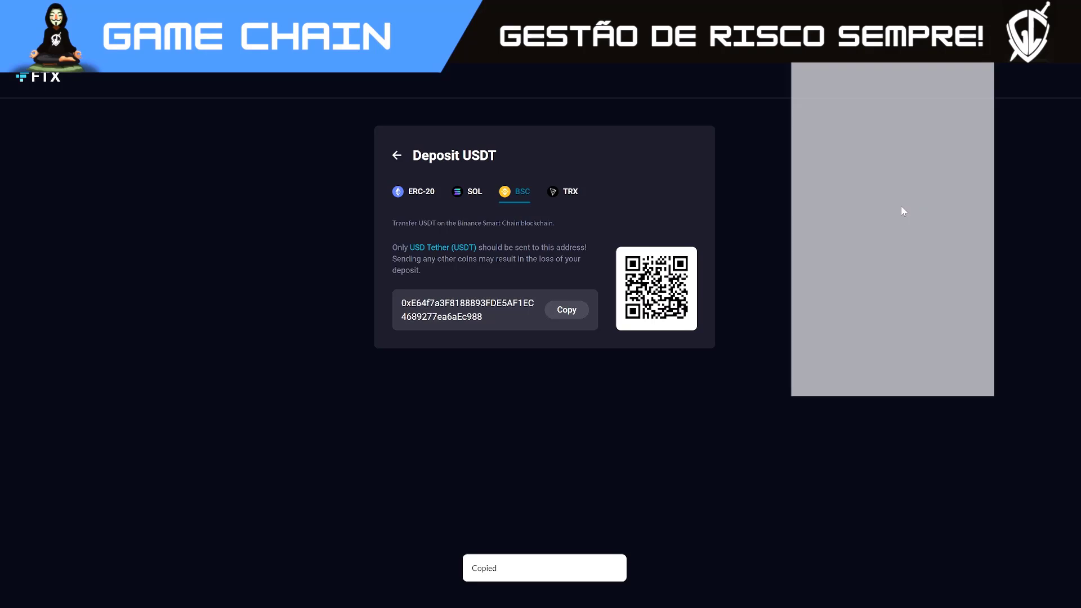
click(892, 387)
click(865, 230)
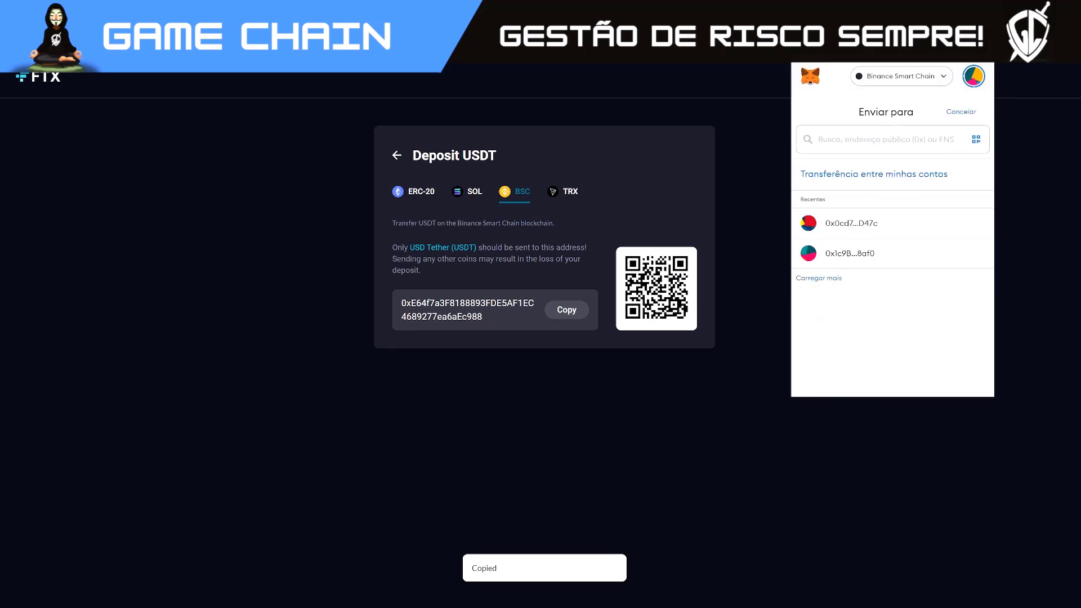
key(ctrl+v)
drag(857, 151, 841, 155)
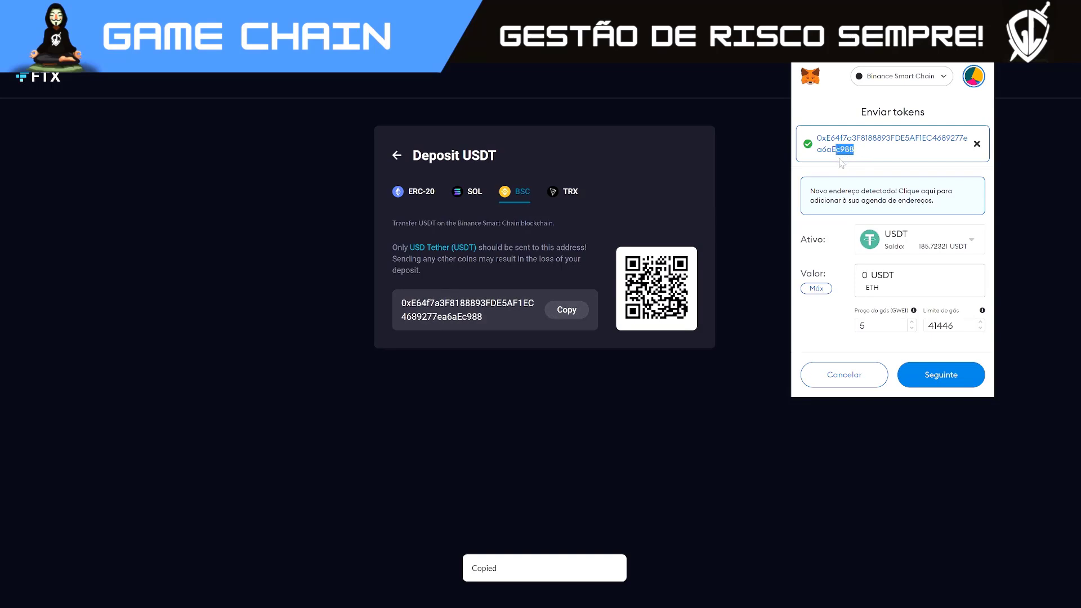
Step: Send the maximum USDT amount to the FTX deposit address and check the transfer in the wallet's activity
click(816, 288)
click(933, 374)
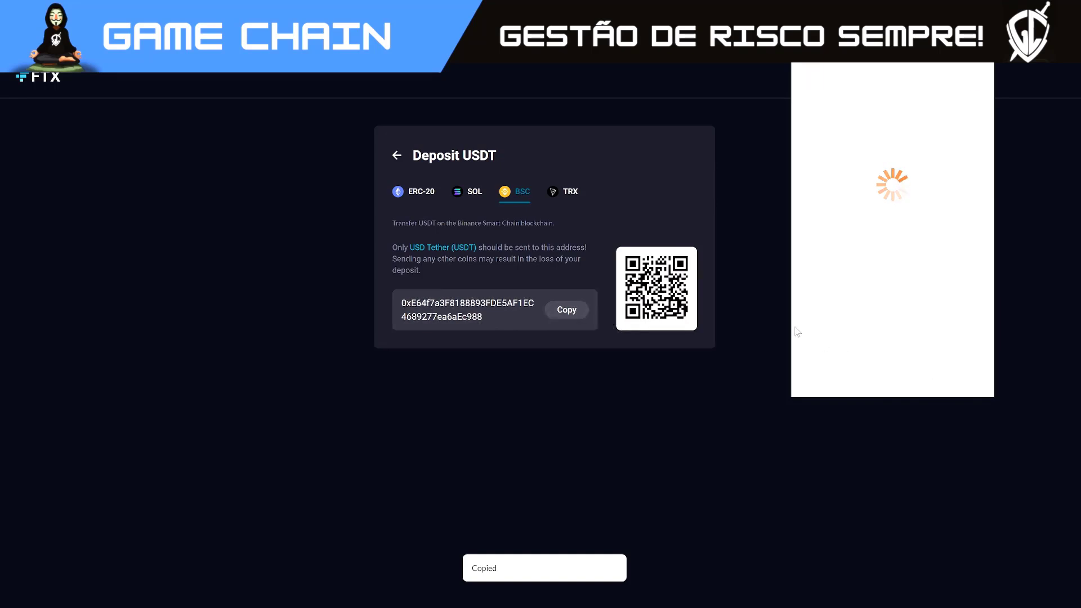
scroll(935, 378, down, 5)
click(934, 375)
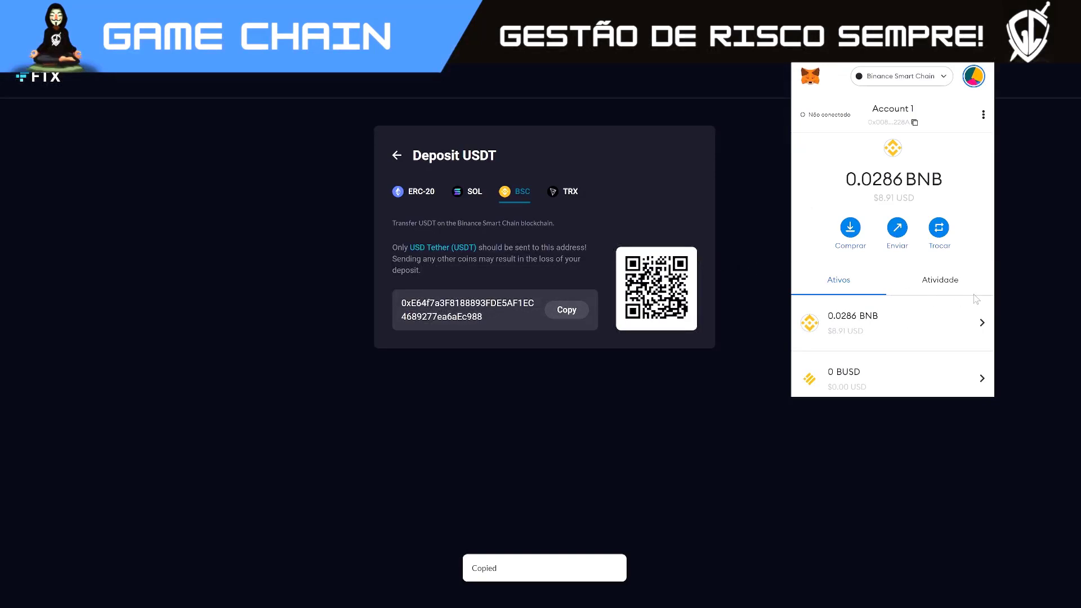
click(950, 281)
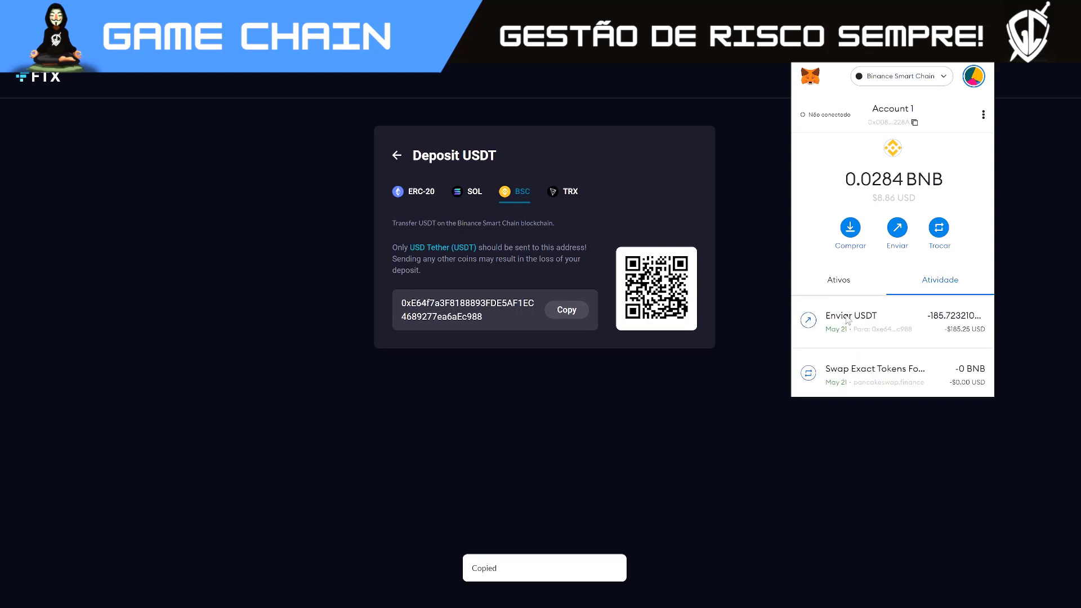
Step: Check the BNB, BUSD and USDT balances among the MetaMask wallet's assets
click(839, 282)
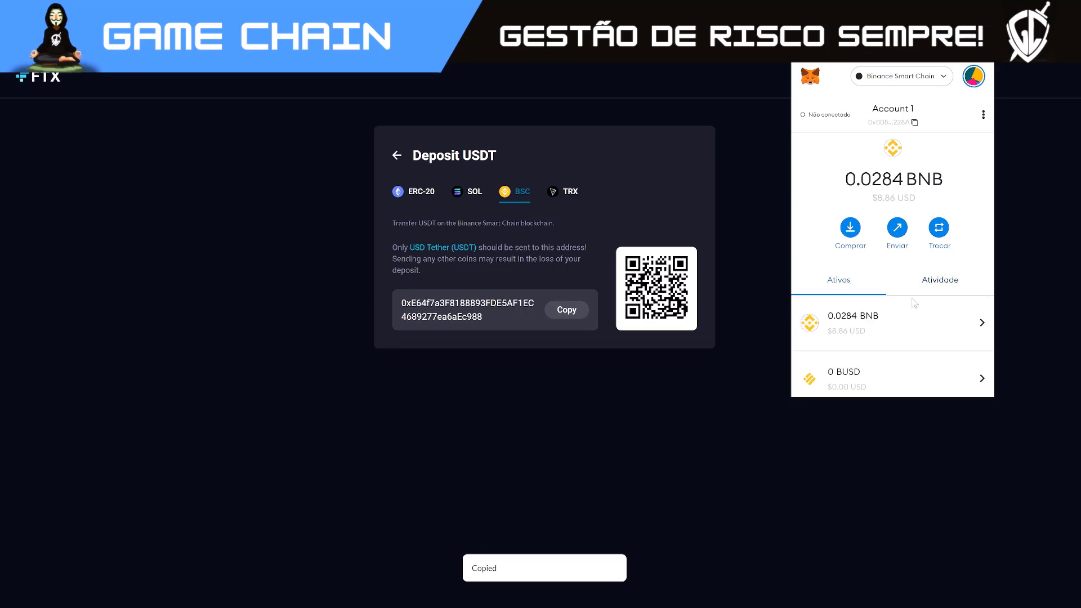
scroll(903, 334, down, 1)
scroll(902, 335, down, 1)
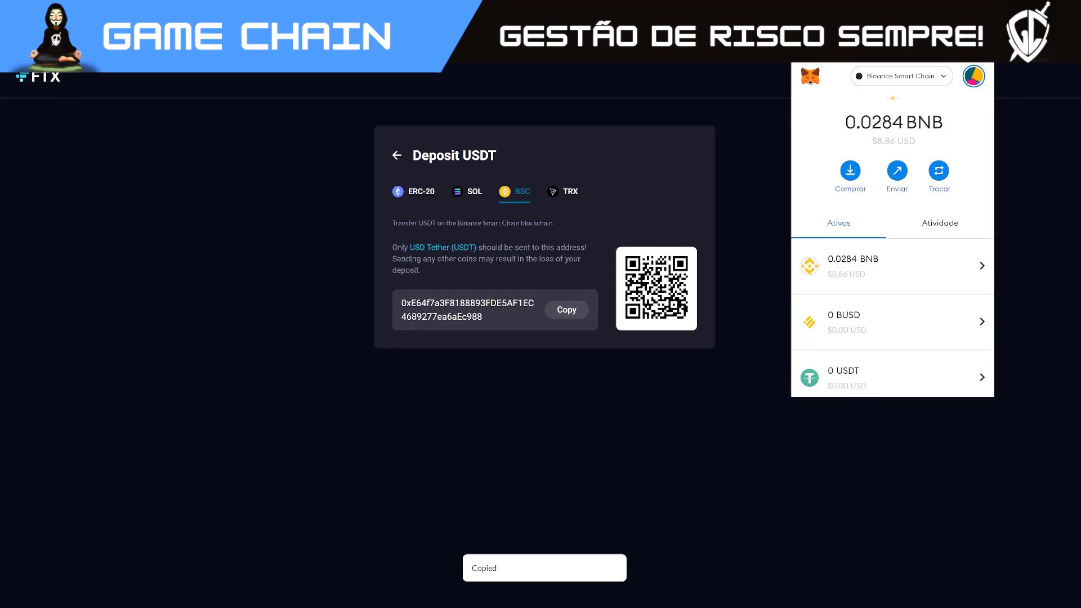
Step: Switch to the FTX BTC trading page, check the available USDT balance and compress the chart's price scale
click(305, 330)
click(299, 327)
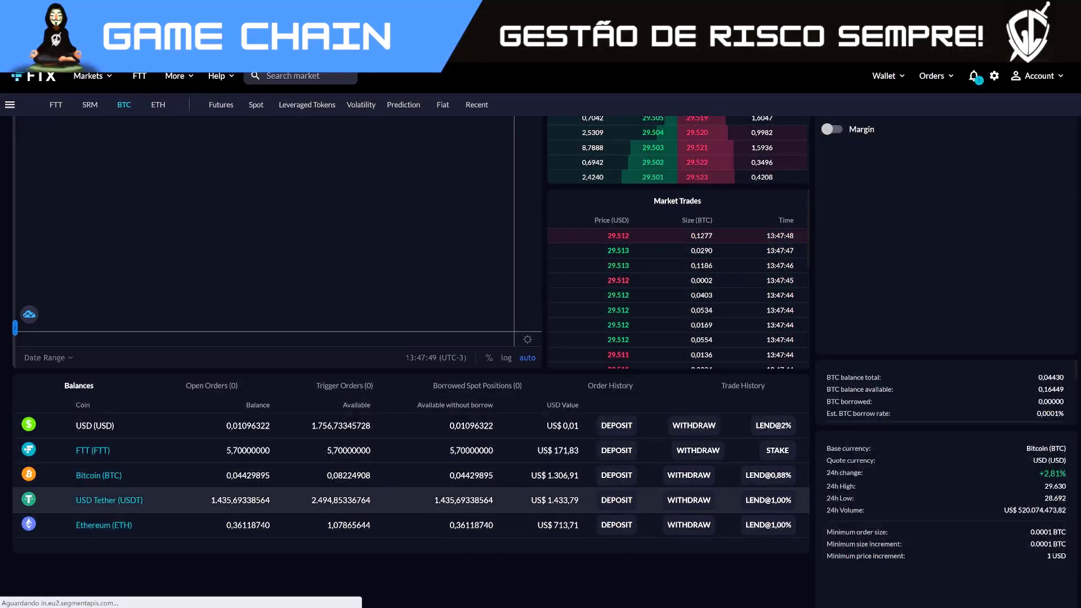
drag(434, 499, 454, 500)
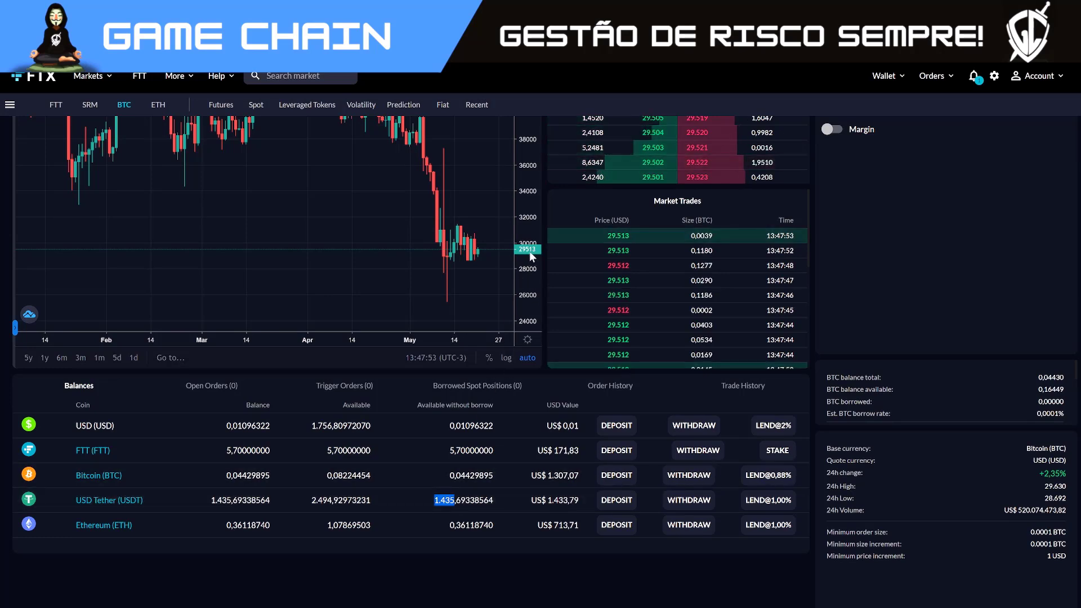
drag(530, 258, 530, 281)
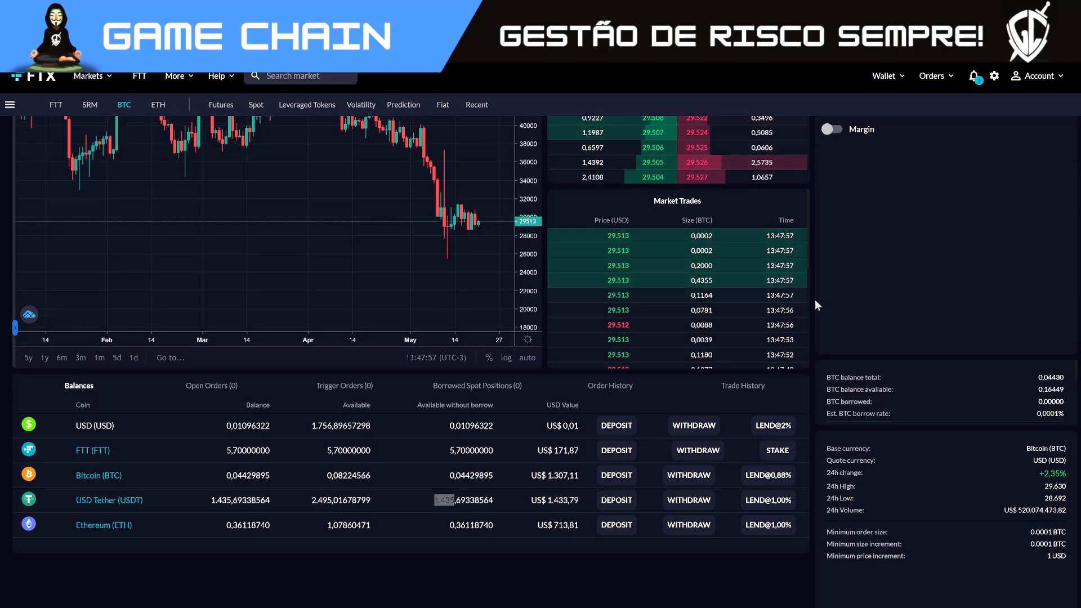
Step: Open the Windows calculator and add 185 to the 1433 USDT balance
key(super+r)
key(Return)
text(1433*185)
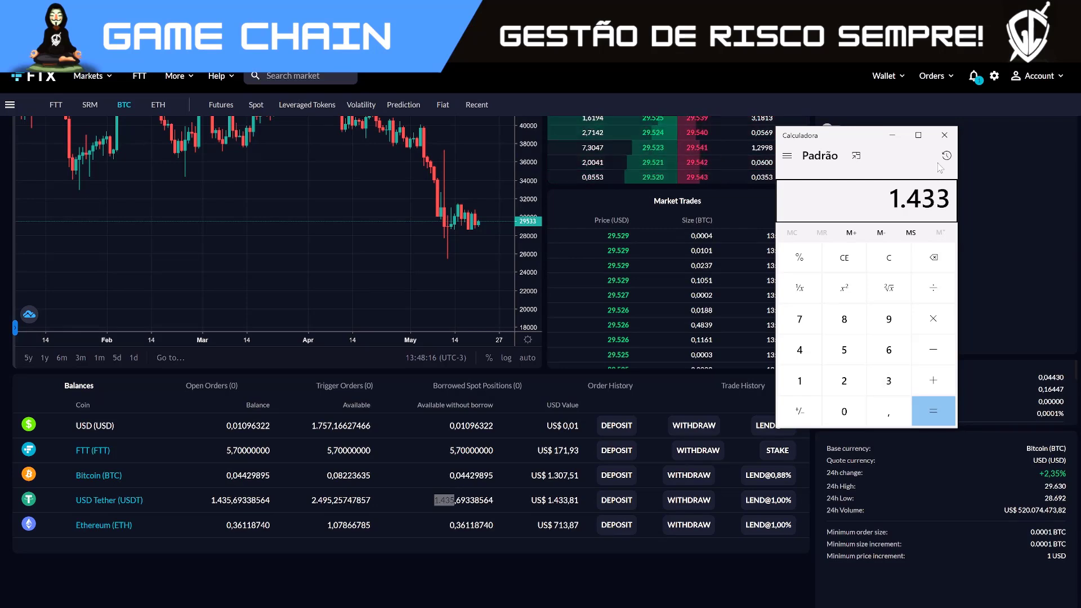
key(Return)
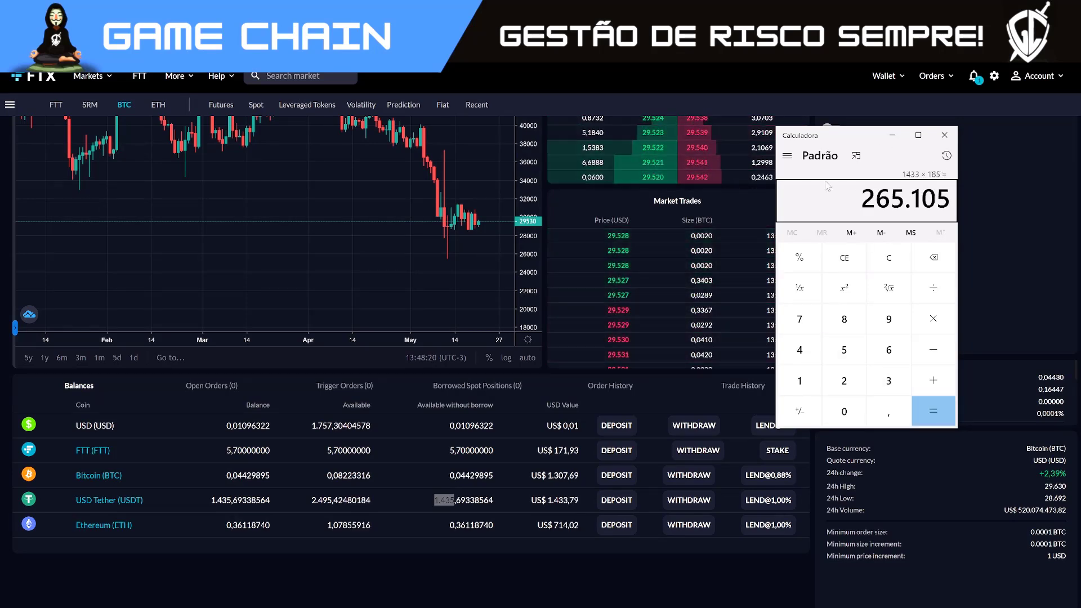
text(1433 + 185)
key(Return)
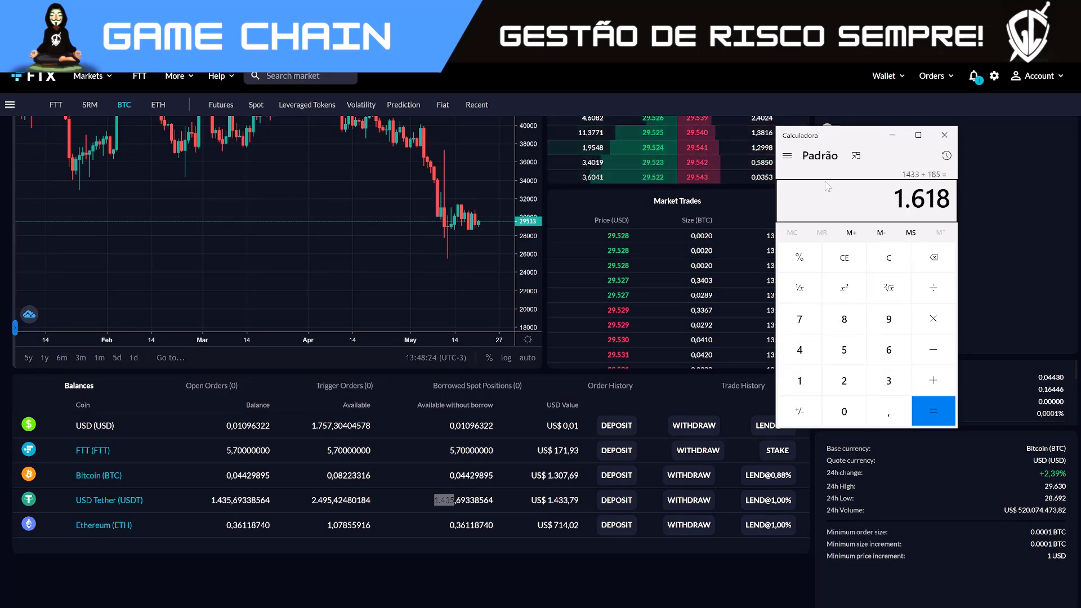
Step: Switch to the BASE CRYPTO sheet and set the CAIXA value in the total invested table to 1618
key(ctrl+c)
key(alt+Tab)
key(ctrl+Tab)
click(635, 328)
double_click(636, 327)
text(16)
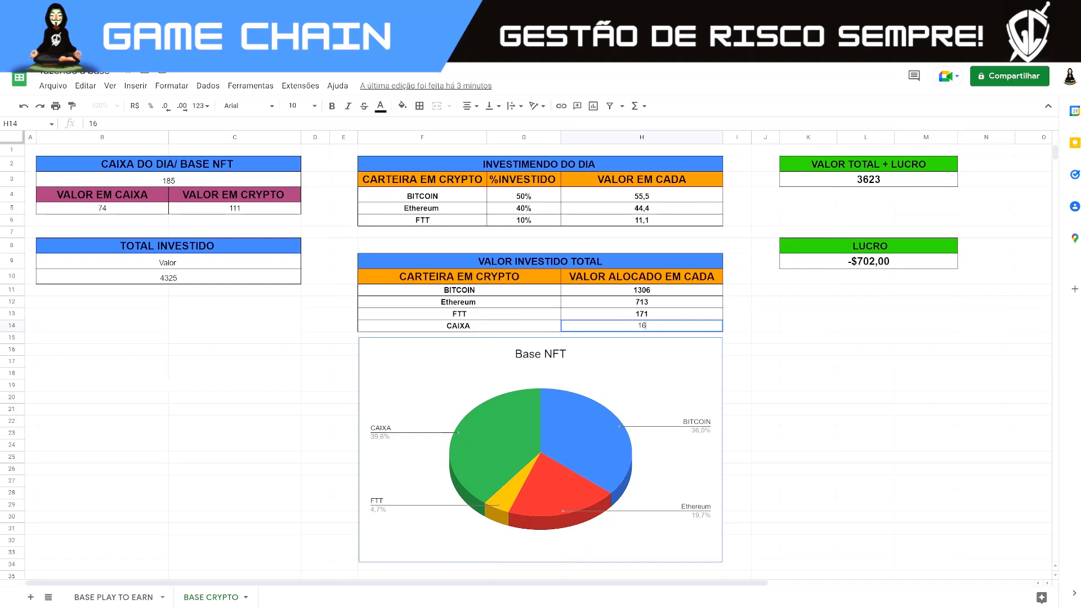
text(18)
key(Return)
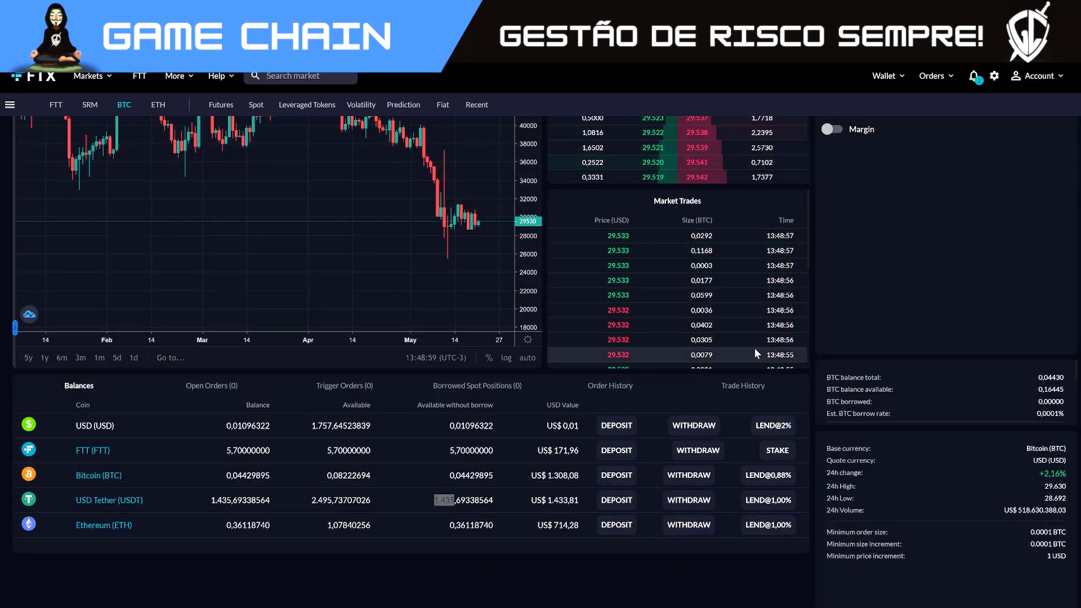
Step: Reload the FTX BTC trading page and check the USDT balance and the Bitcoin price chart
scroll(796, 338, up, 2)
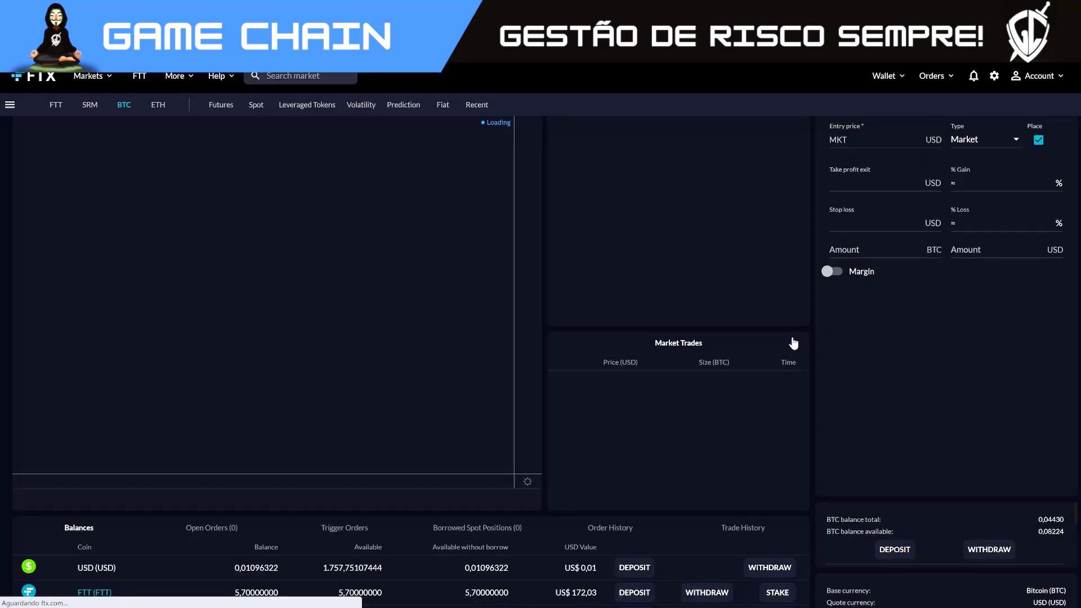
scroll(822, 333, down, 3)
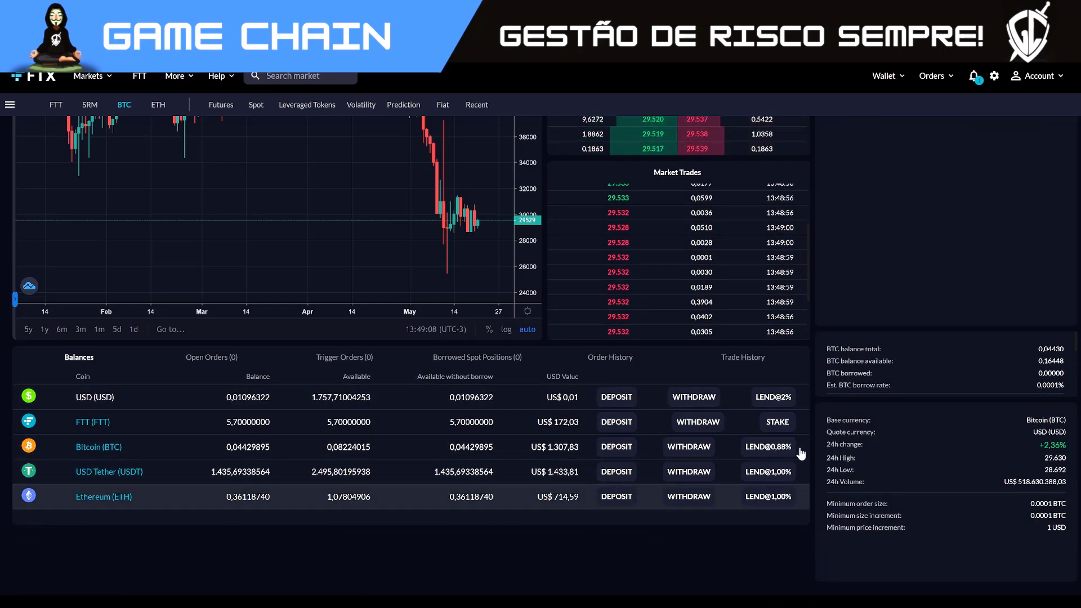
scroll(564, 436, up, 2)
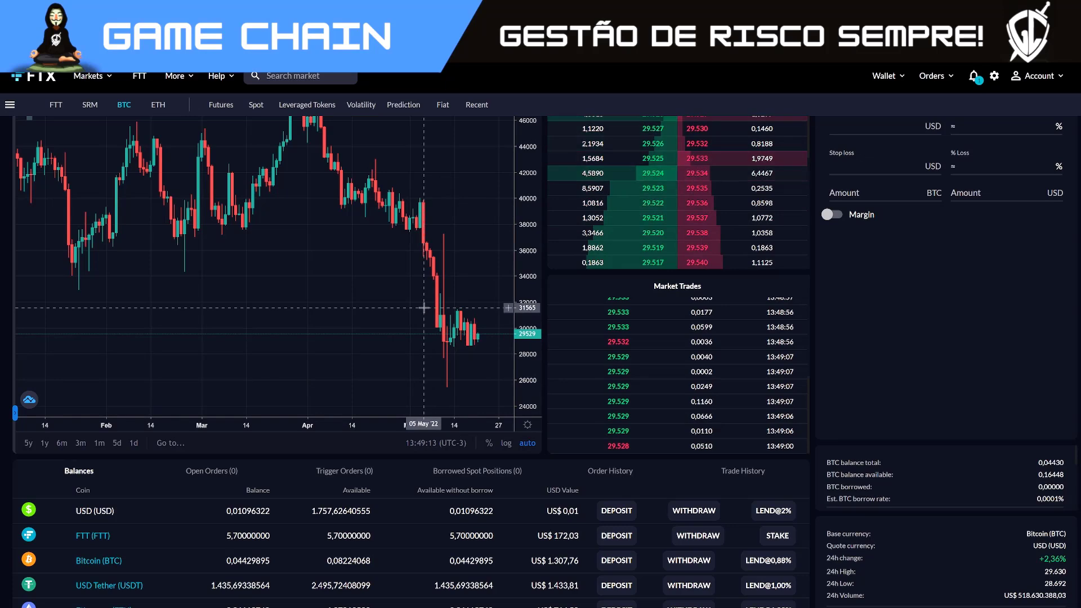
drag(514, 275, 514, 338)
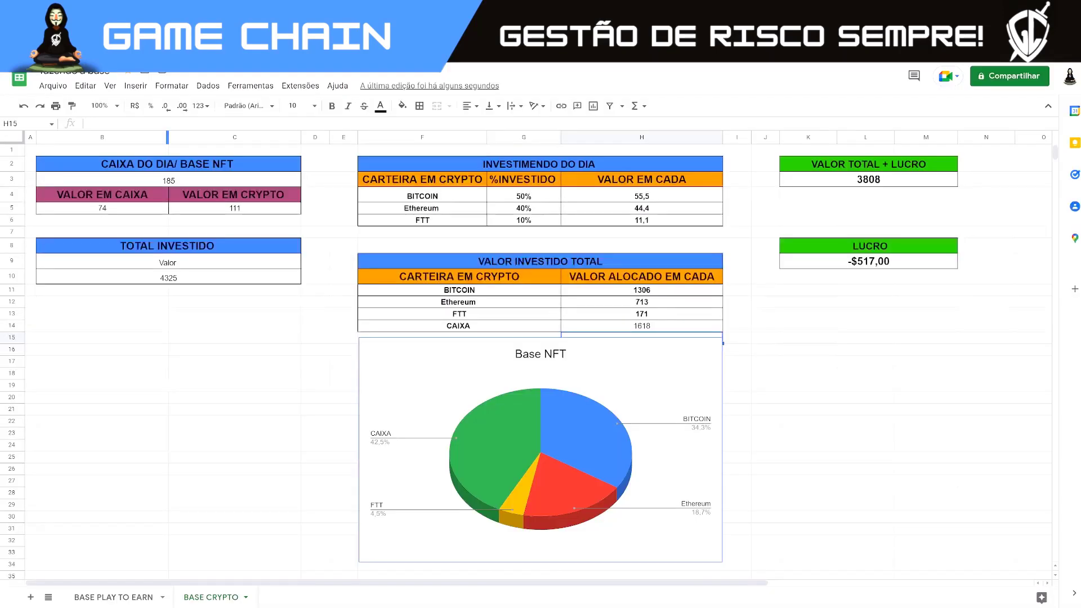
Step: Review the Semana 1 and Semana 2 earnings in the BASE PLAY TO EARN sheet and return to BASE CRYPTO
click(144, 597)
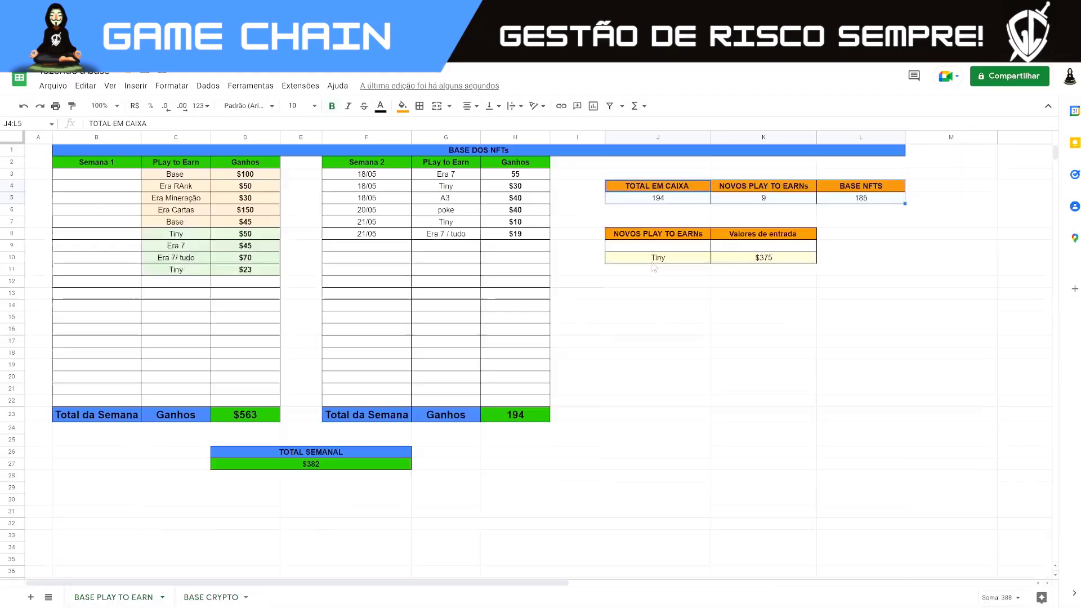
click(457, 175)
ctrl+click(458, 221)
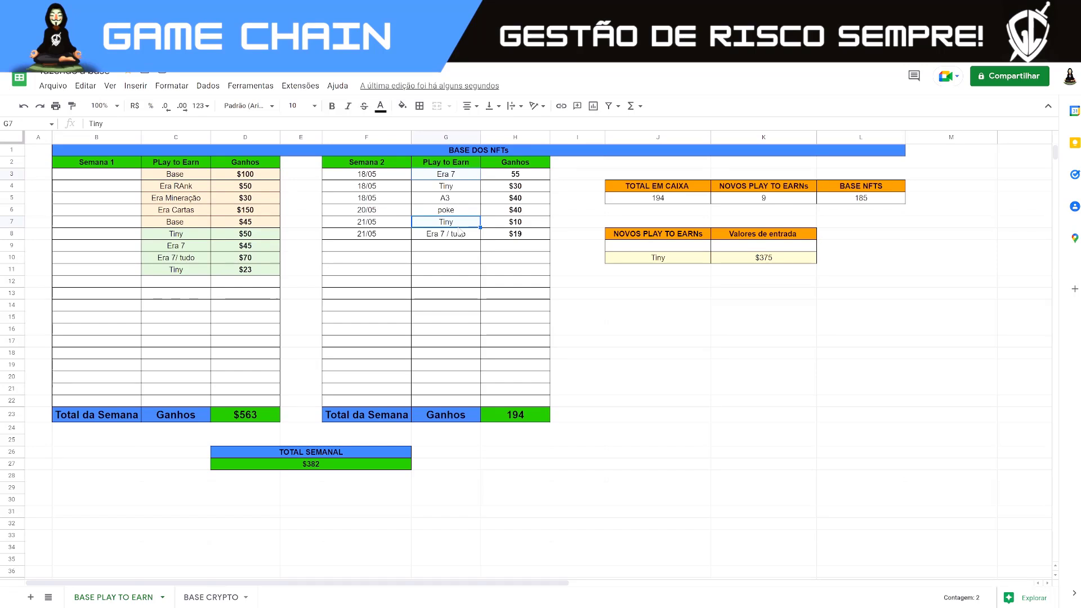
drag(95, 179, 105, 273)
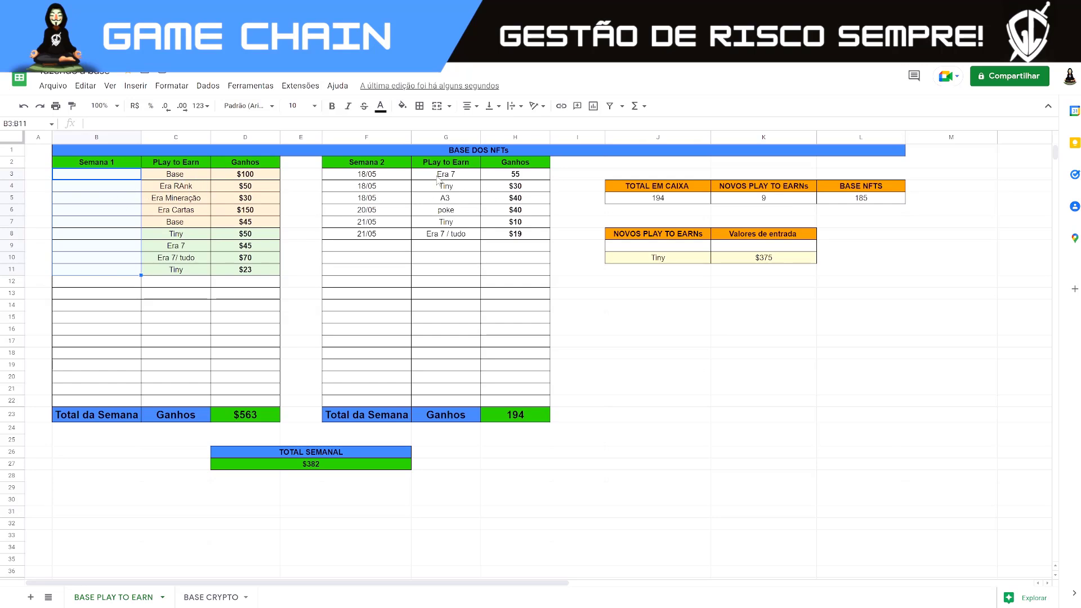
drag(373, 179, 488, 236)
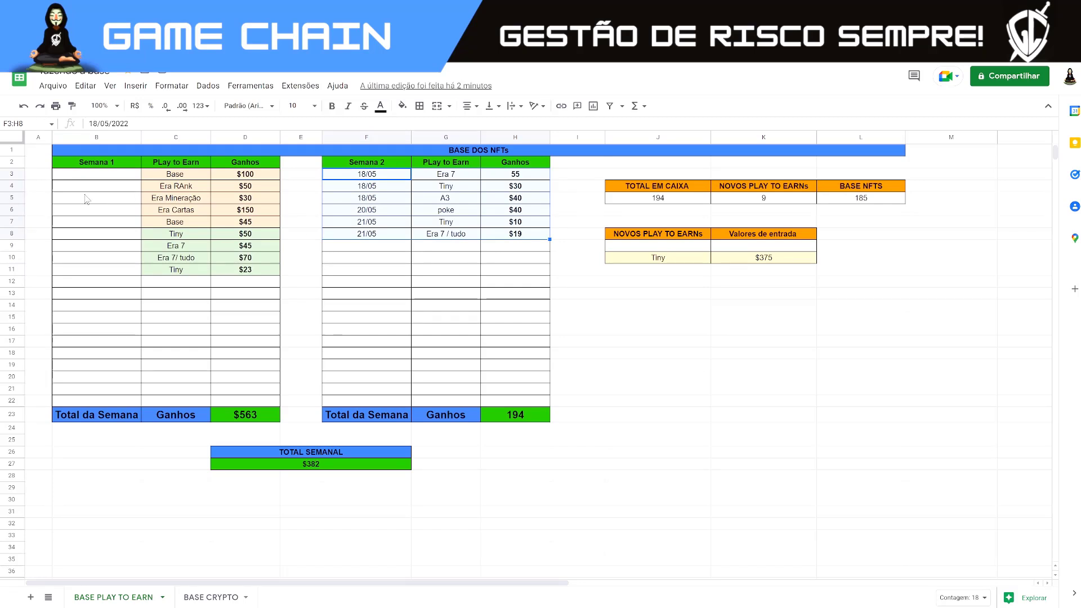
drag(104, 179, 246, 269)
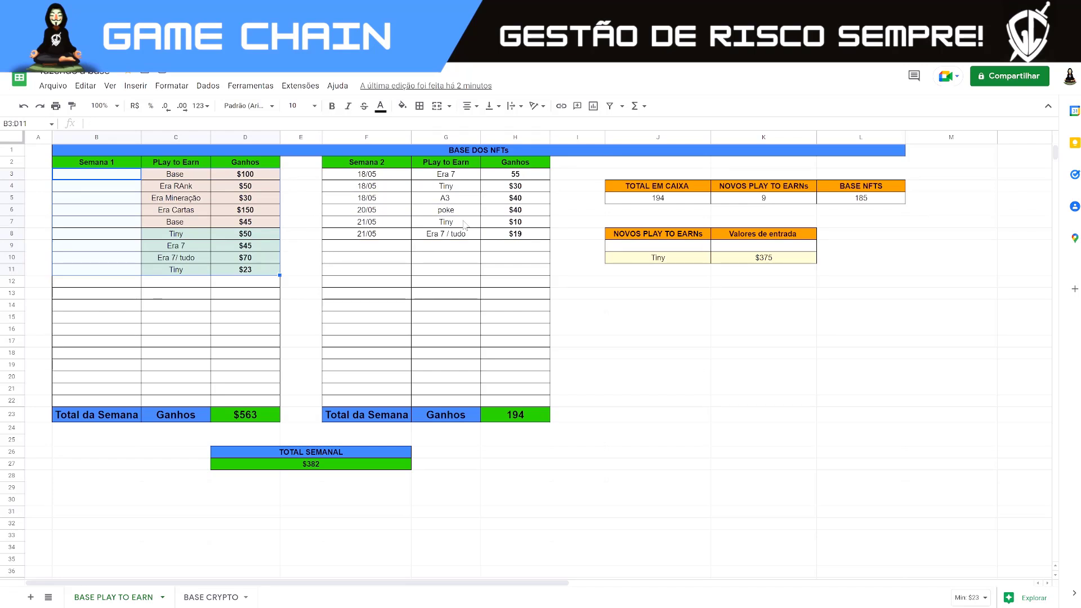
click(458, 176)
ctrl+click(459, 223)
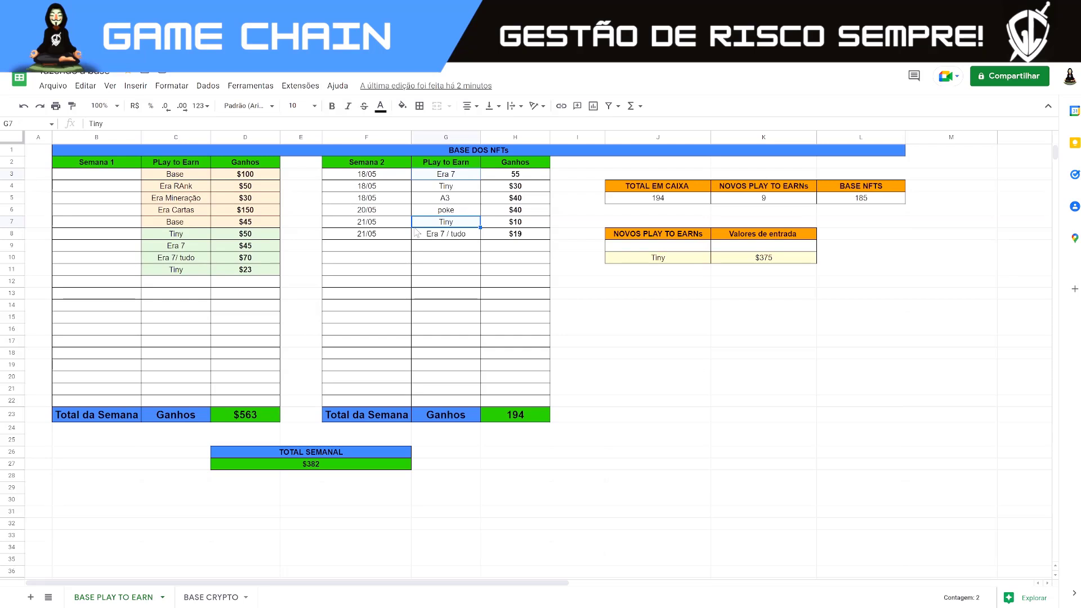
click(211, 597)
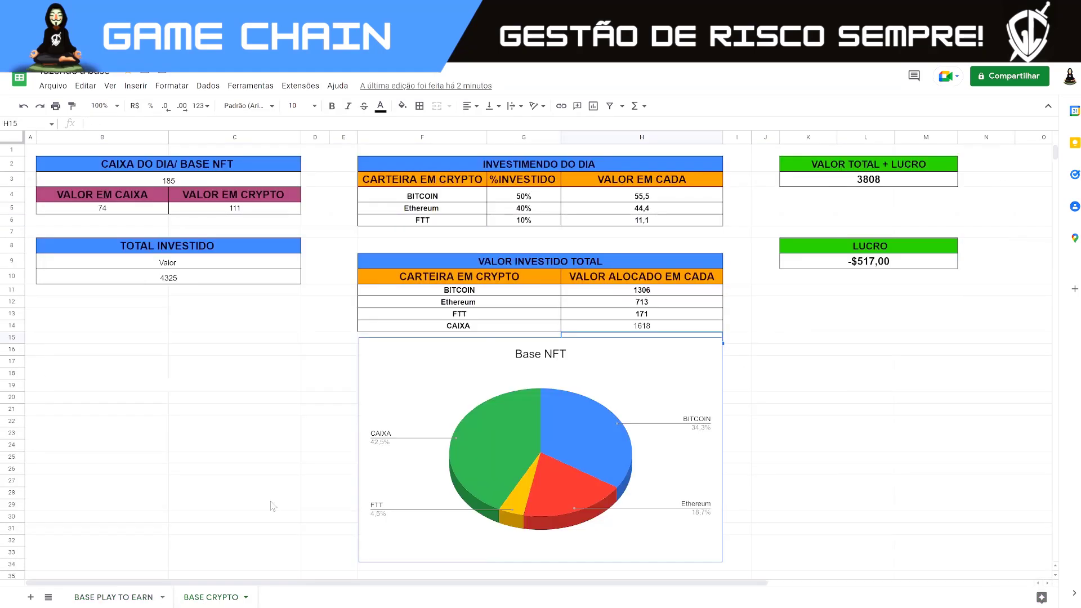